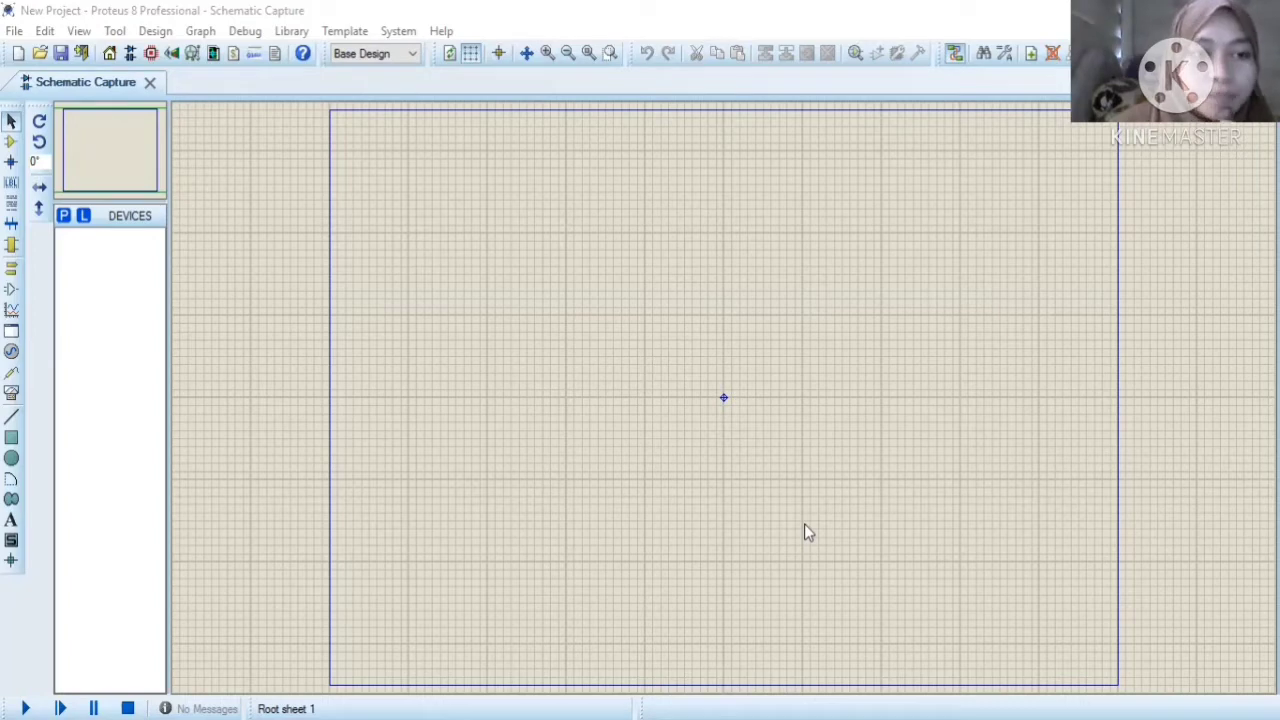
Search the component library for "arduino" and add the ARDUINO UNO to the project's device list.
click(85, 217)
text(ar)
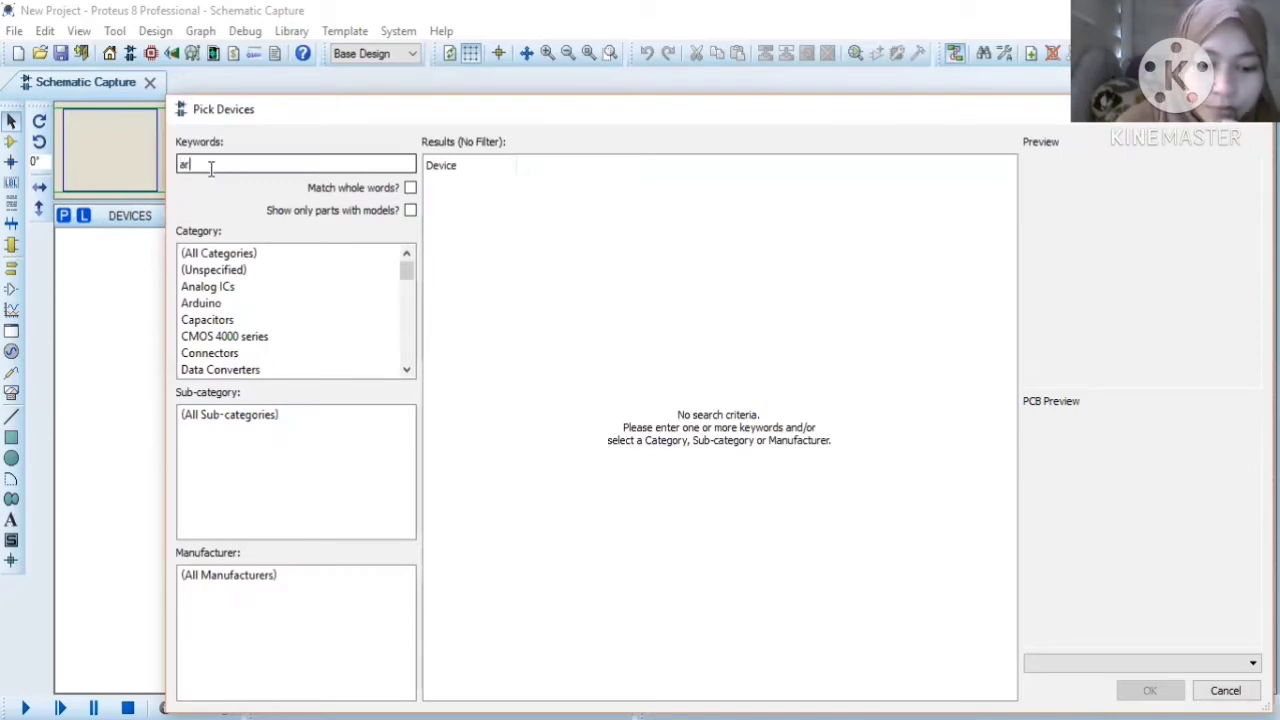
text(duino)
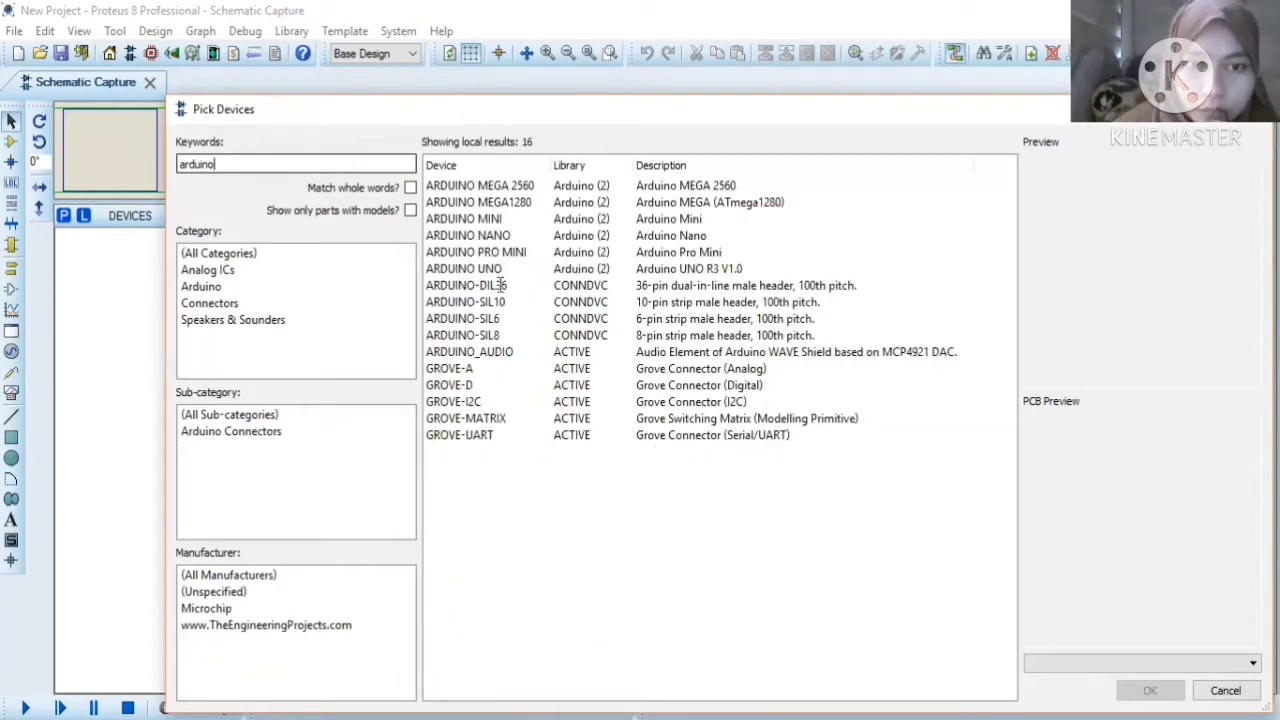
click(560, 276)
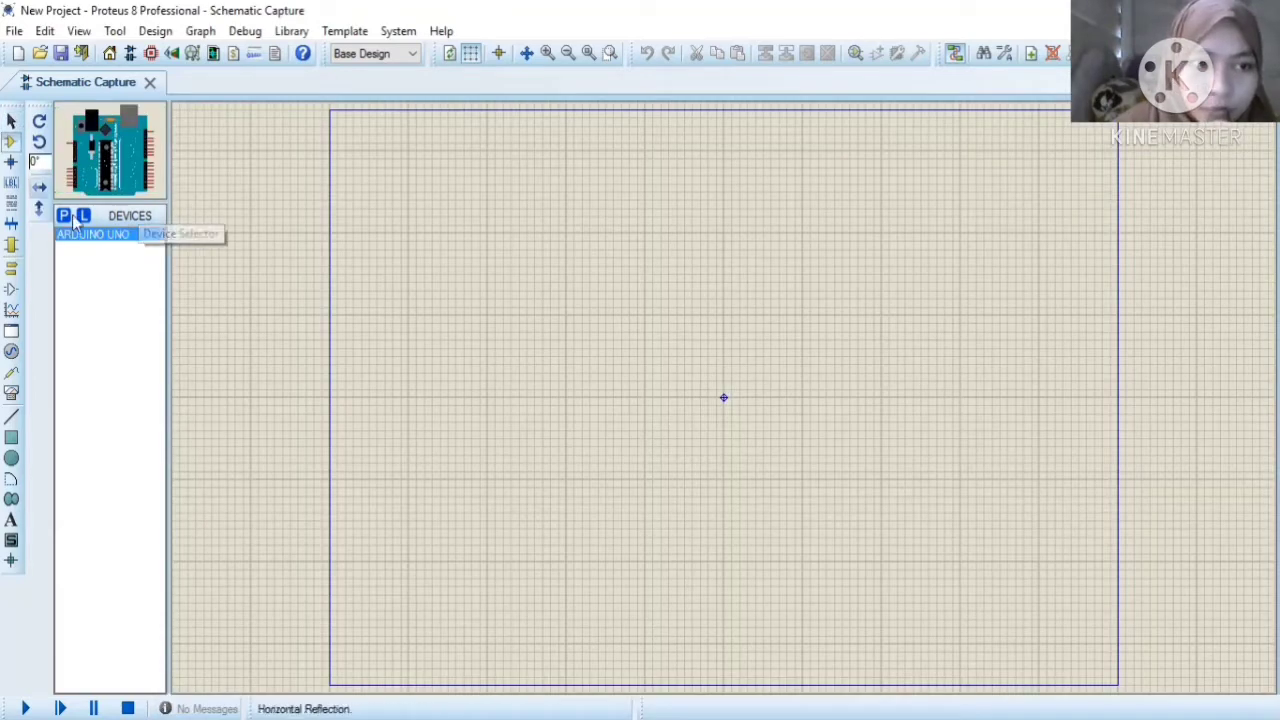
Search the component library for "lm016l" and add the LM016L 16x2 alphanumeric LCD to the device list.
click(66, 218)
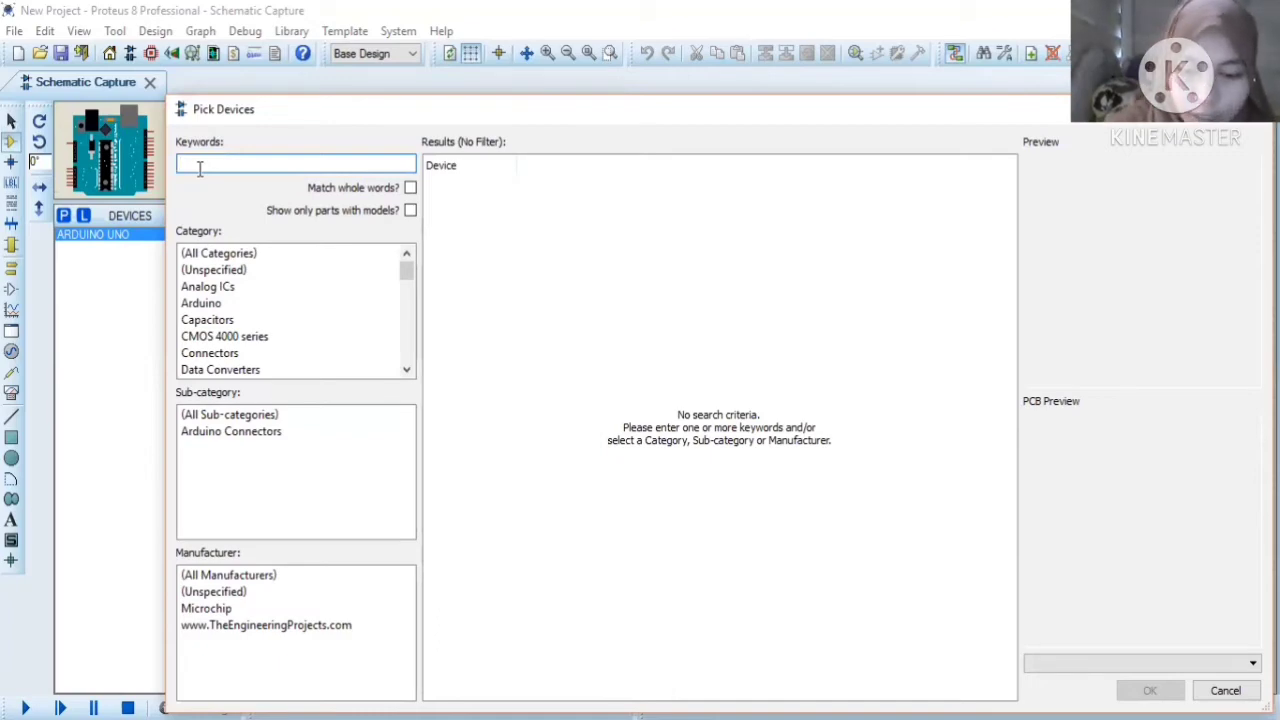
text(0)
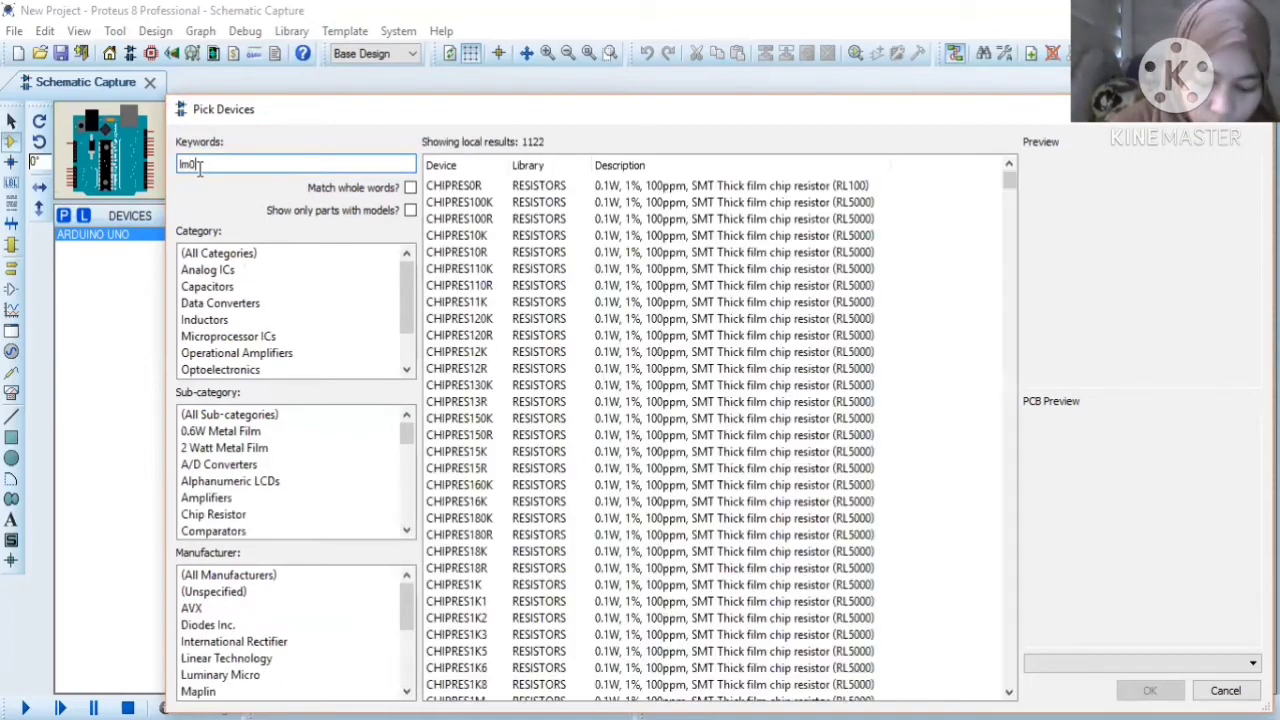
text(1)
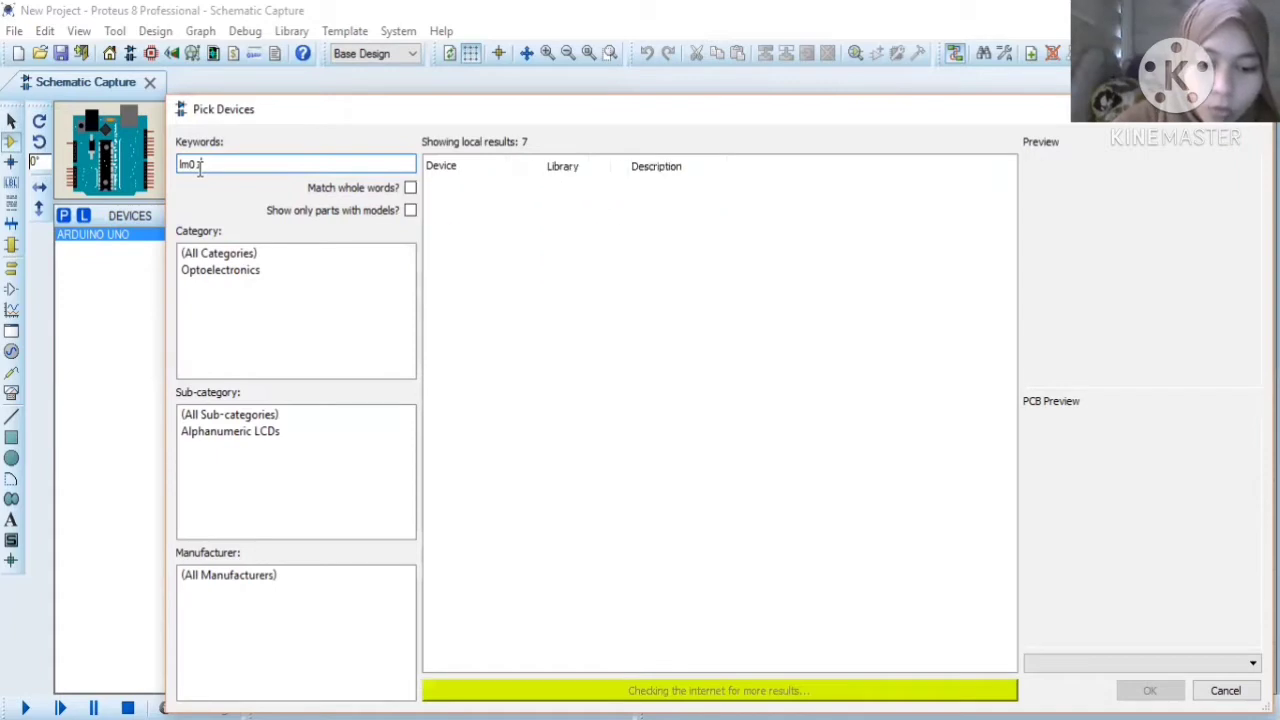
text(6l)
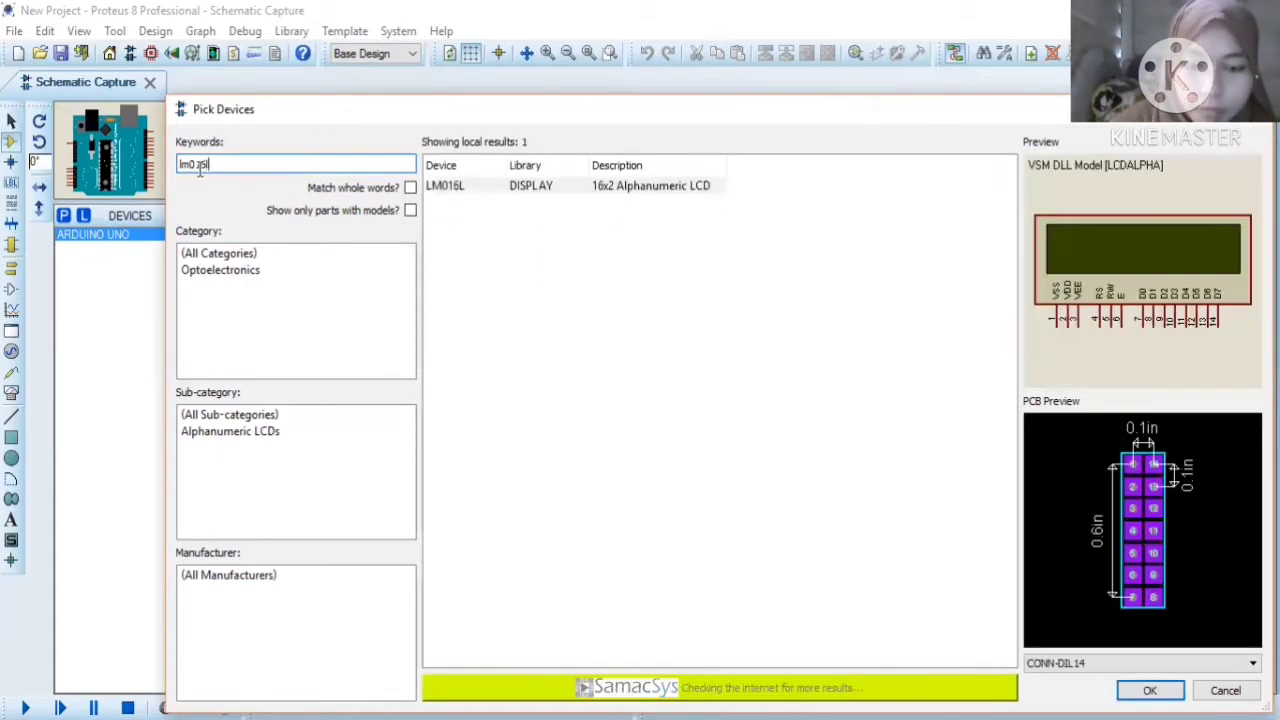
click(594, 190)
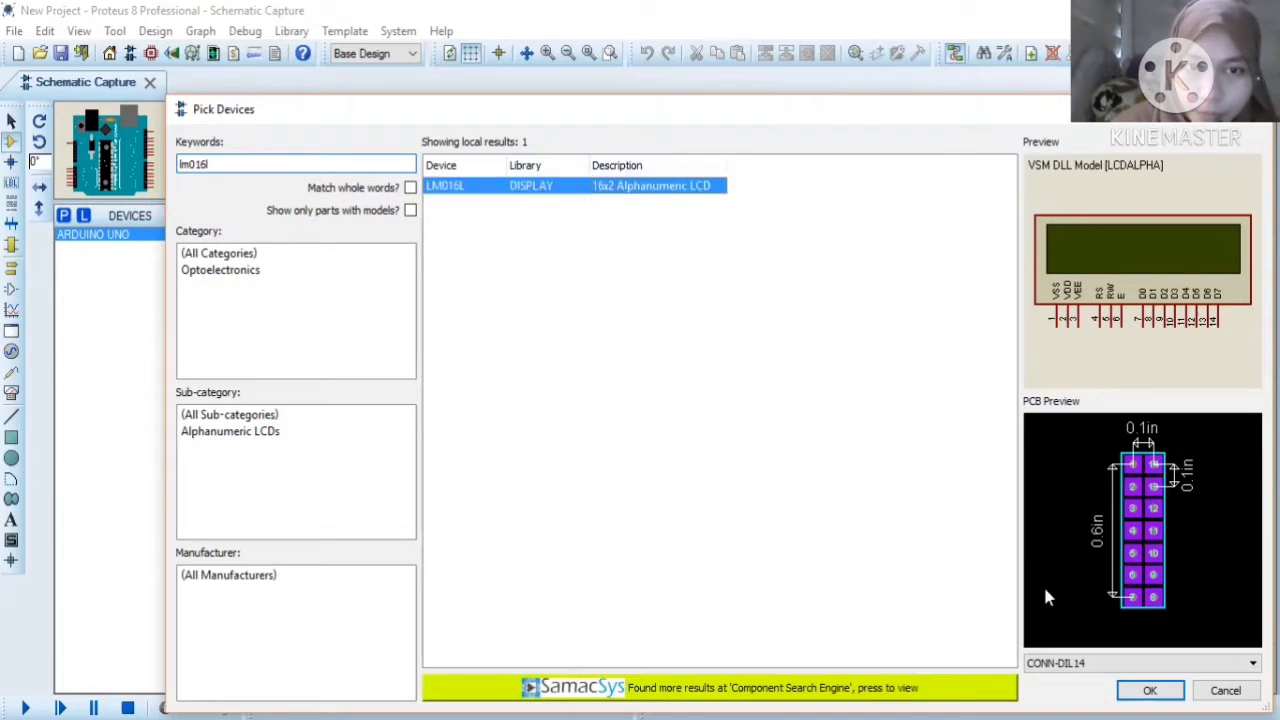
click(1152, 690)
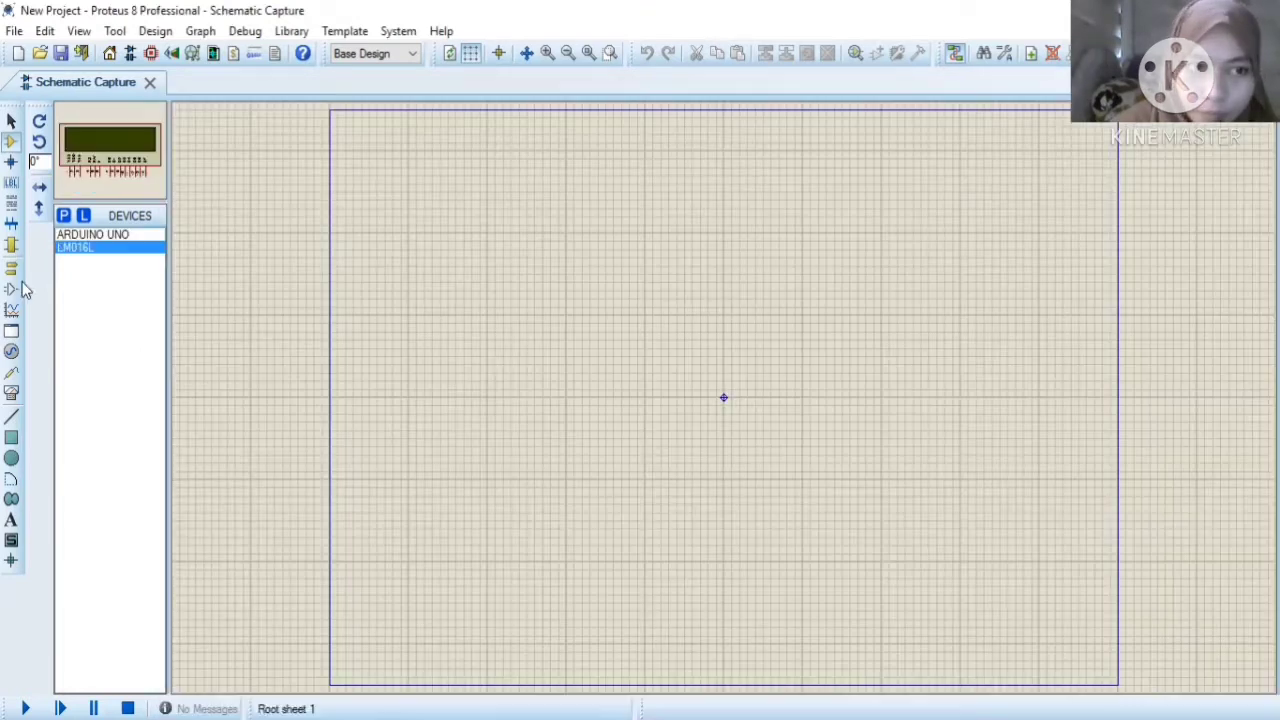
Find "led blue" in the component library and add the animated LED-BLUE model to the device list.
click(65, 215)
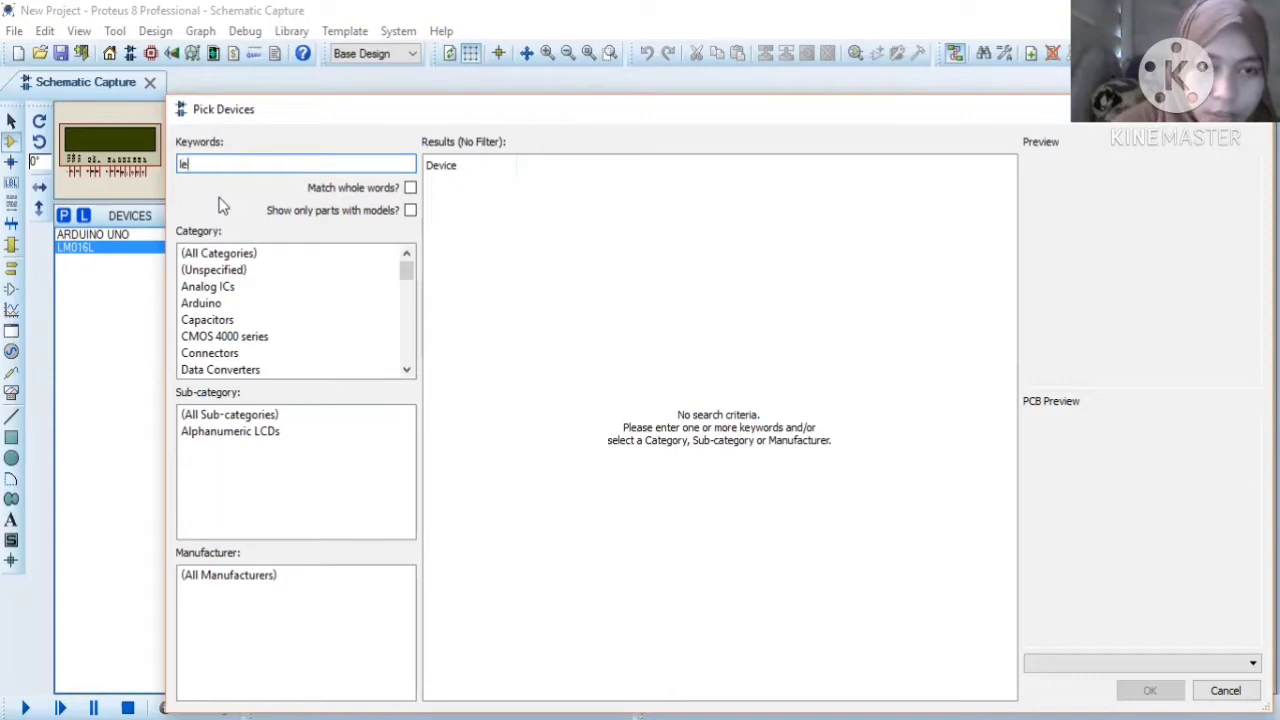
text(led blue)
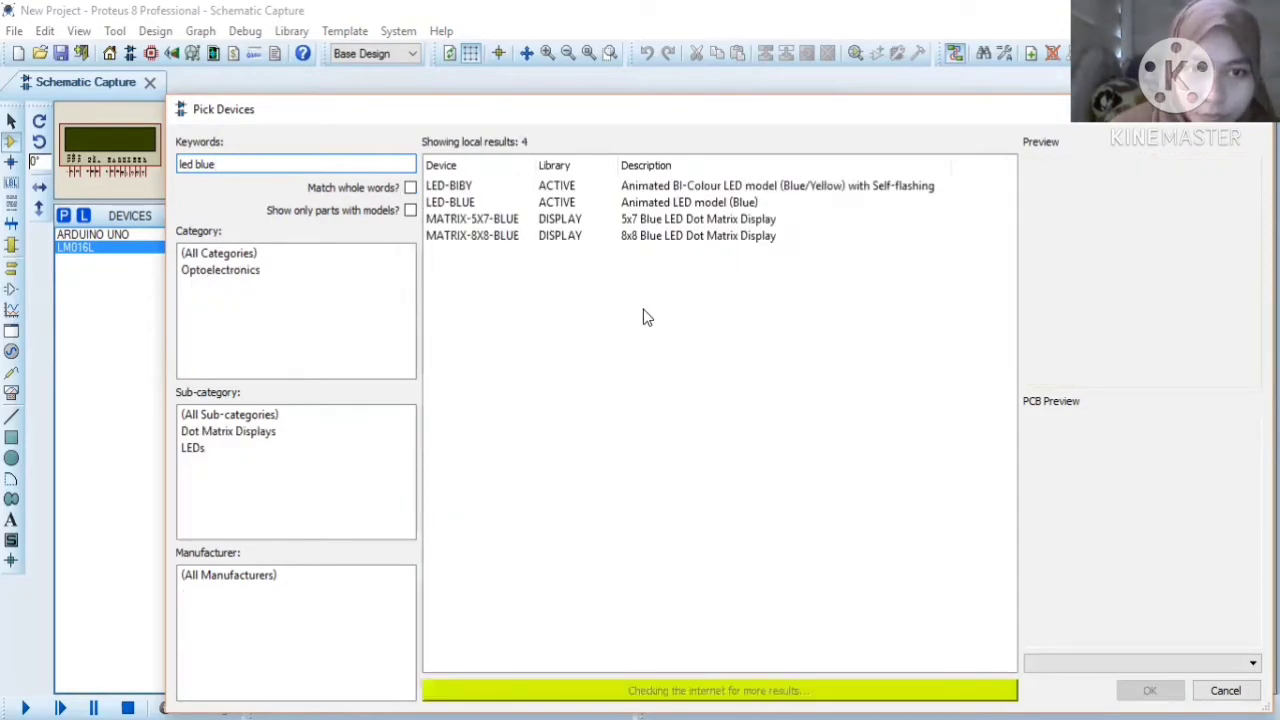
click(660, 204)
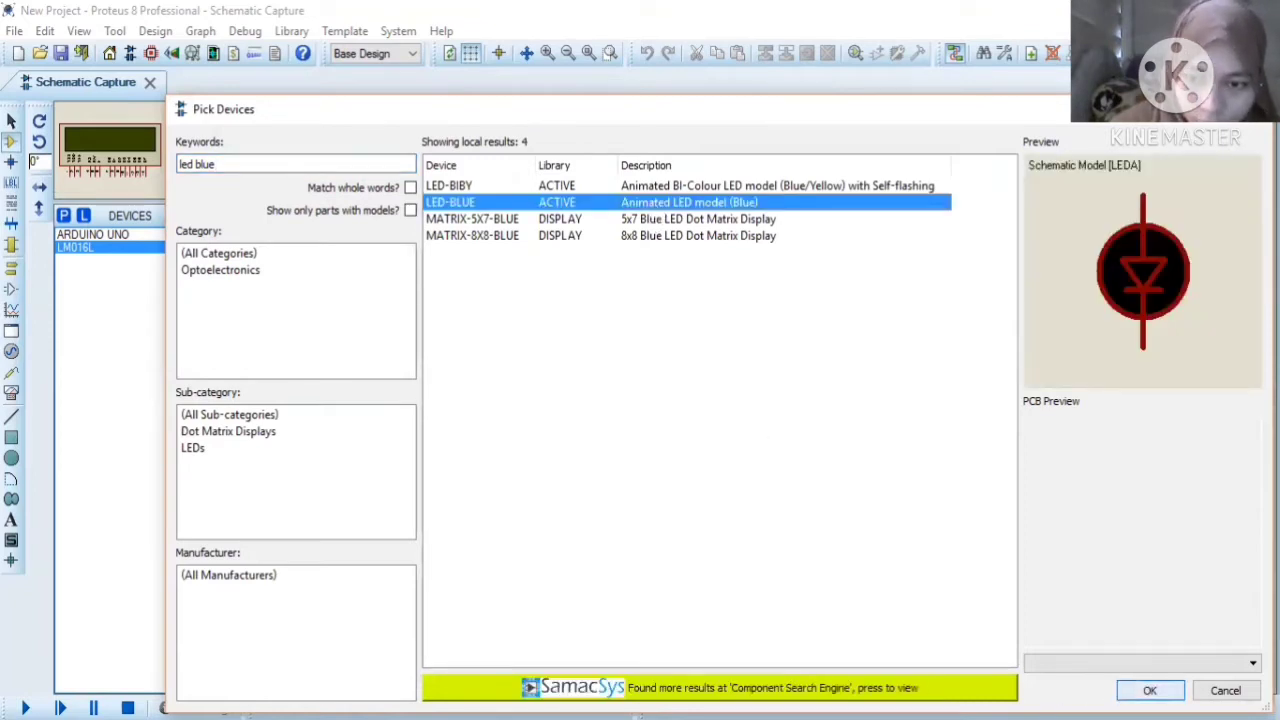
click(1150, 691)
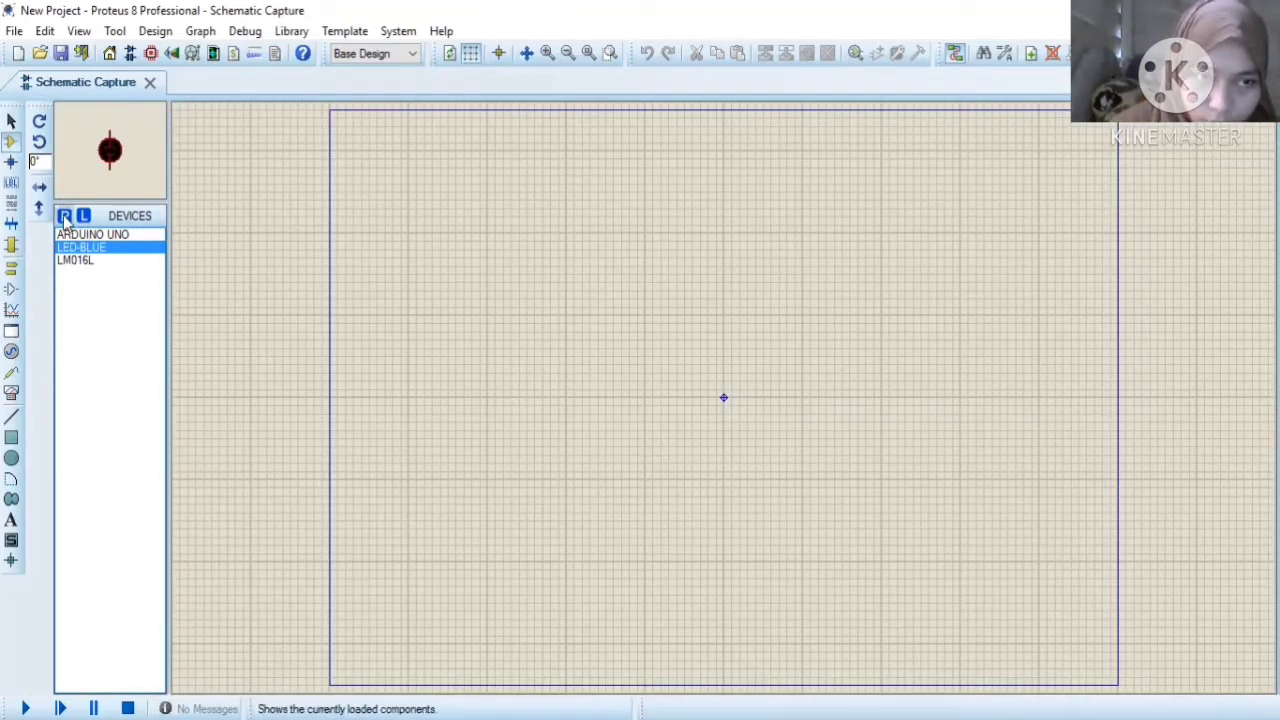
Look up "lm35" in the component library and add the LM35 temperature sensor to the device list.
click(64, 216)
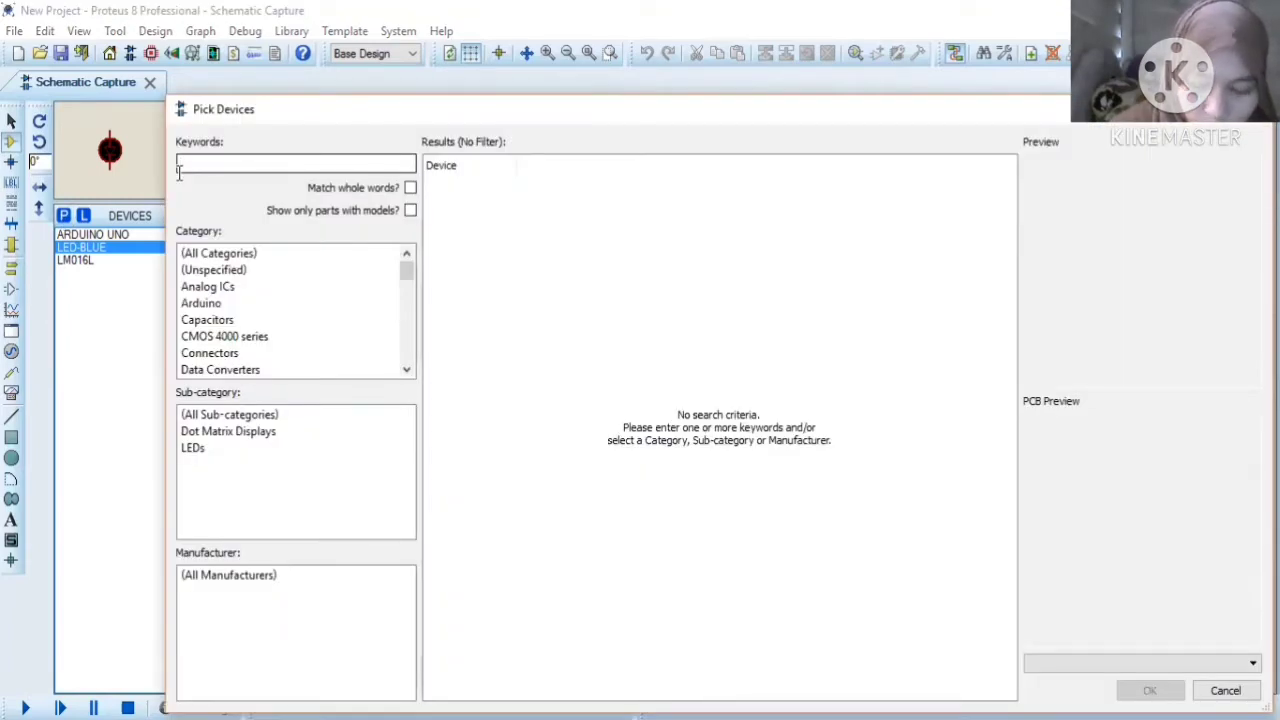
text(lm)
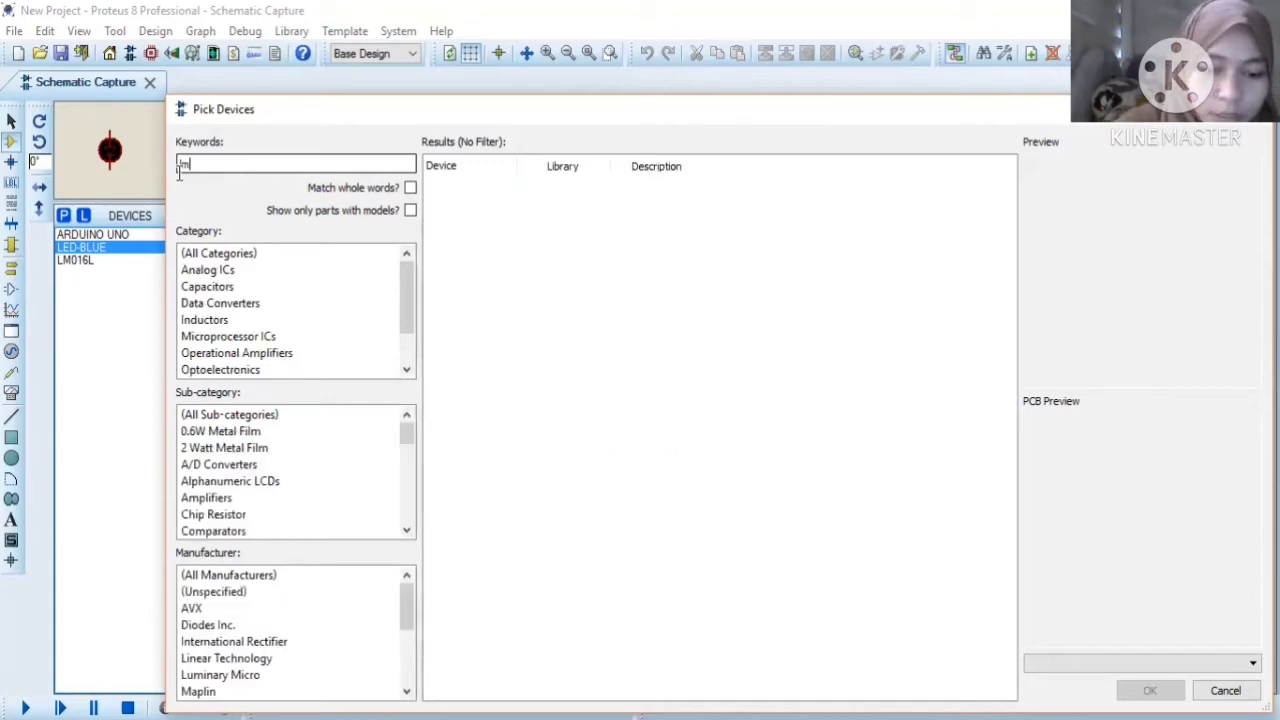
text(35)
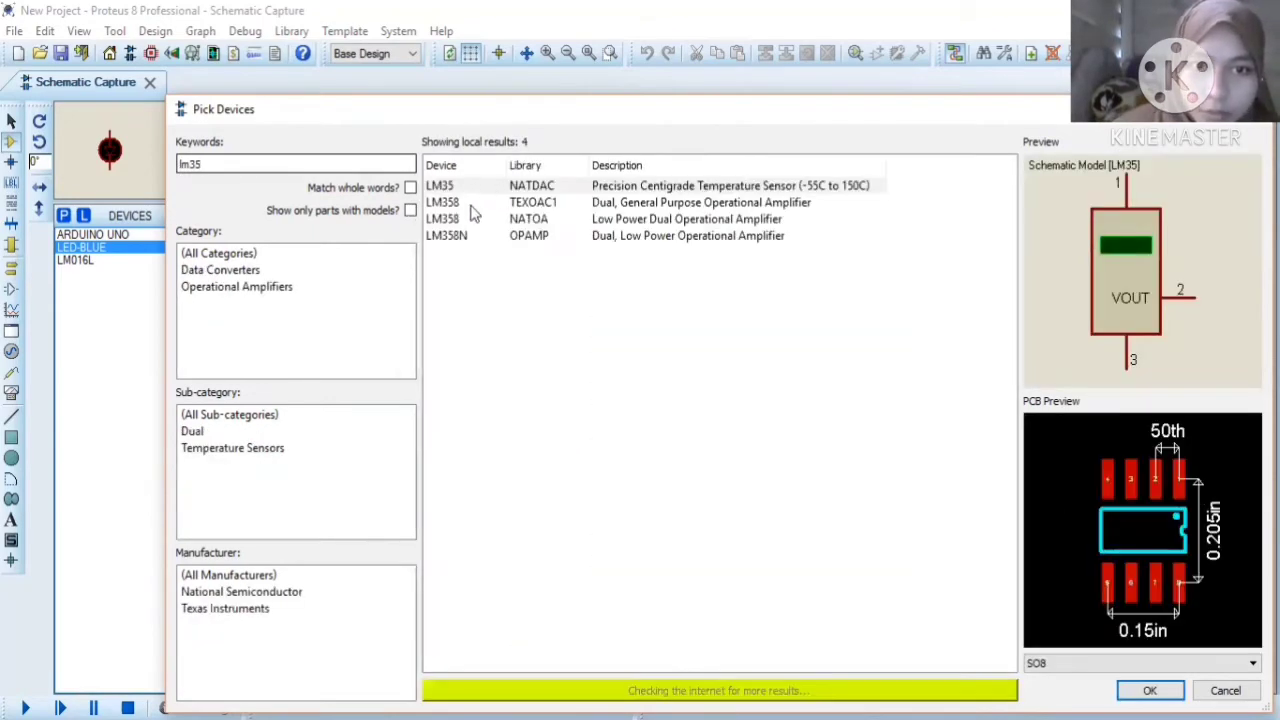
click(488, 187)
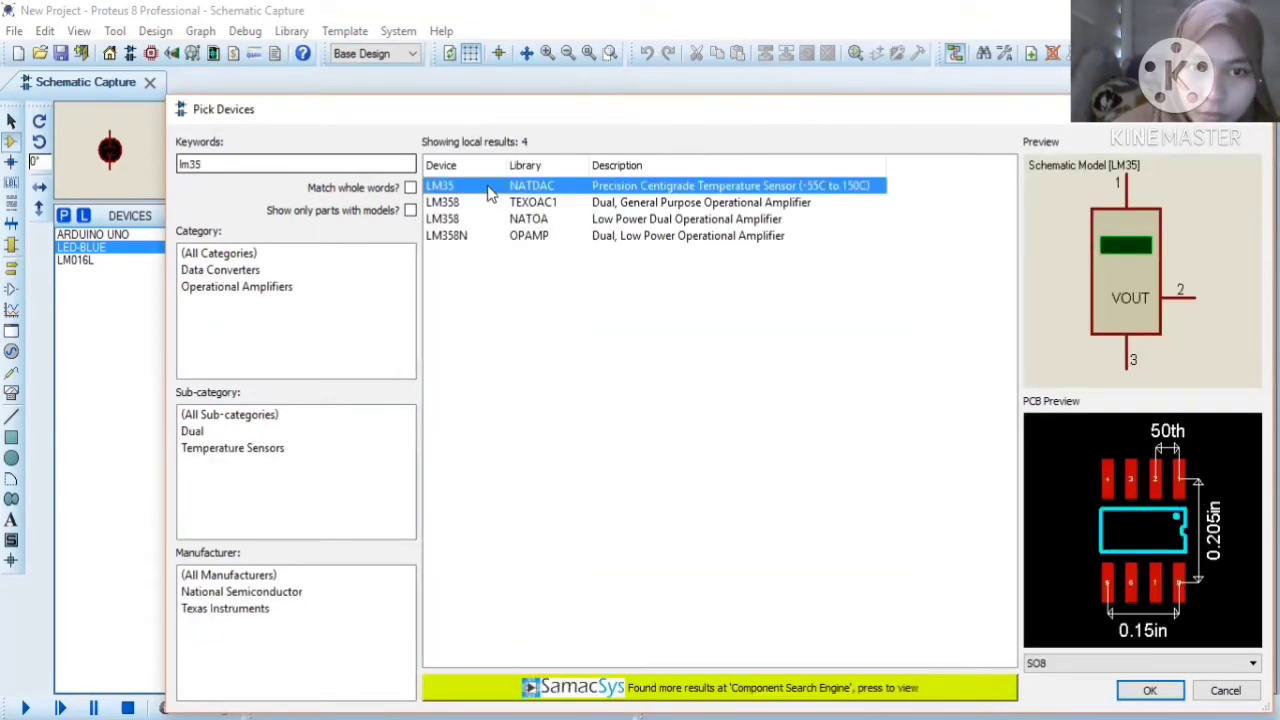
click(1140, 690)
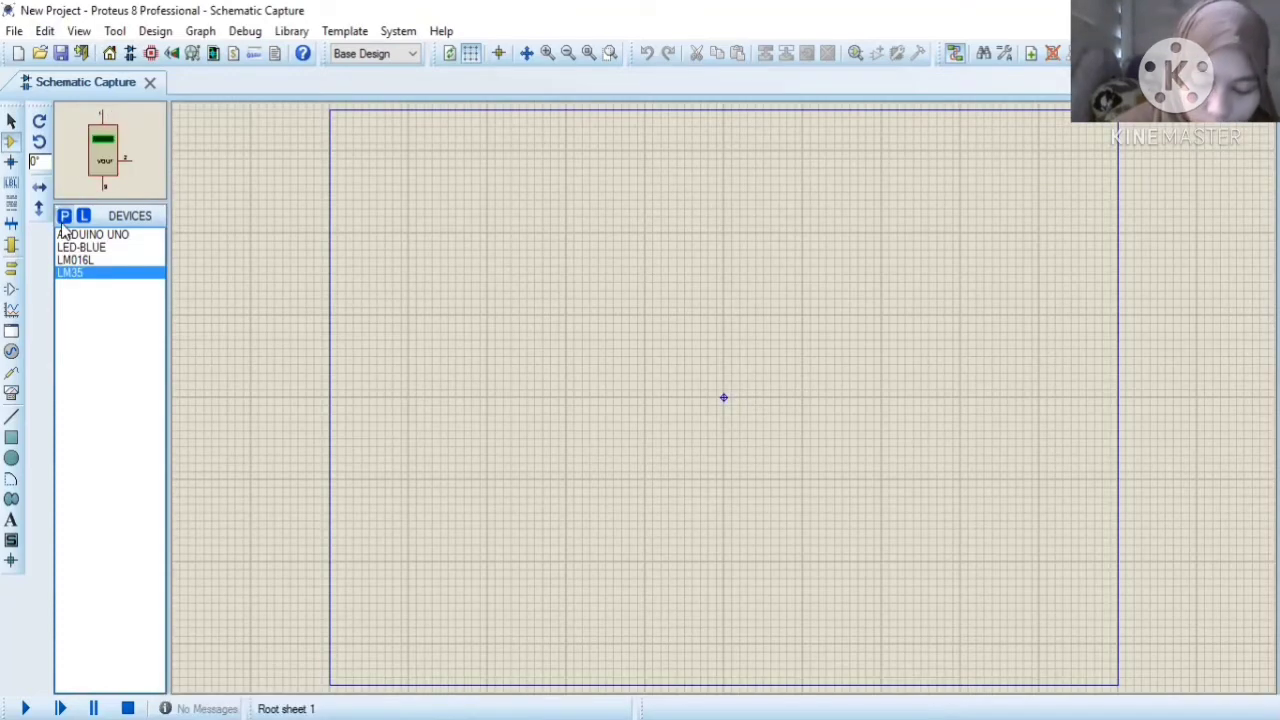
Search the component library for "fan-dc" and add the FAN-DC motor to the device list.
click(63, 216)
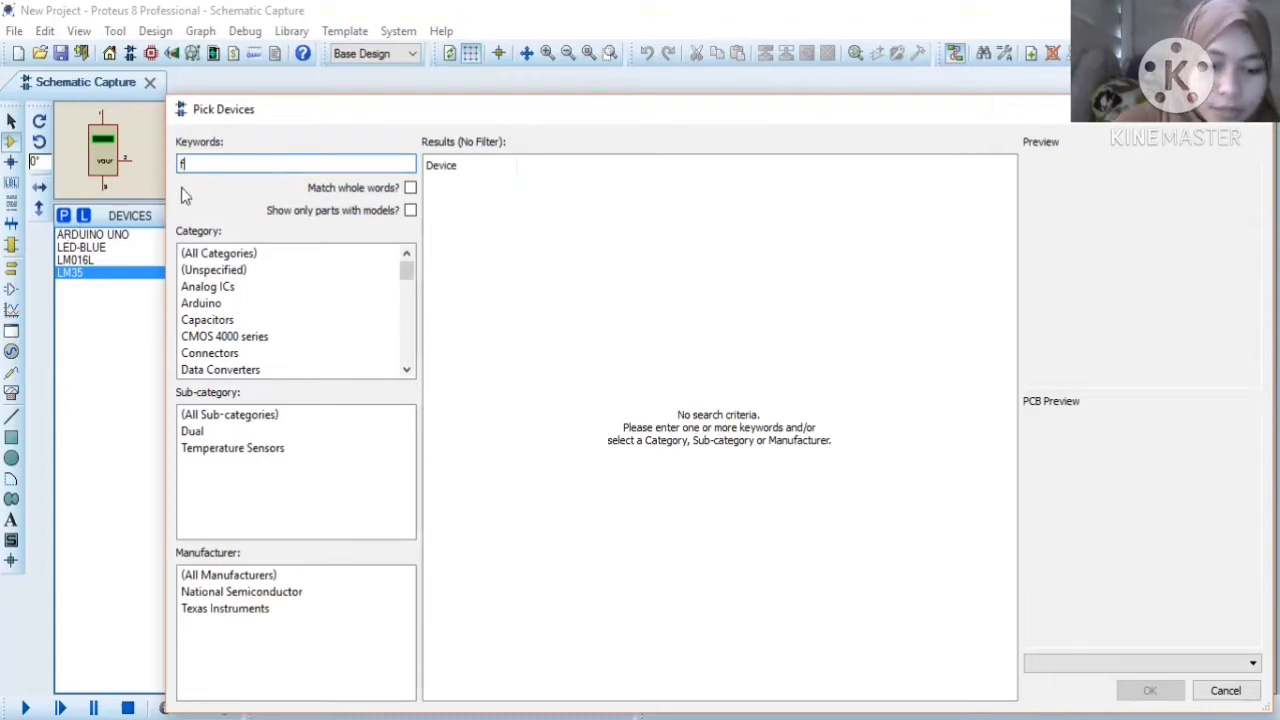
text(fan-)
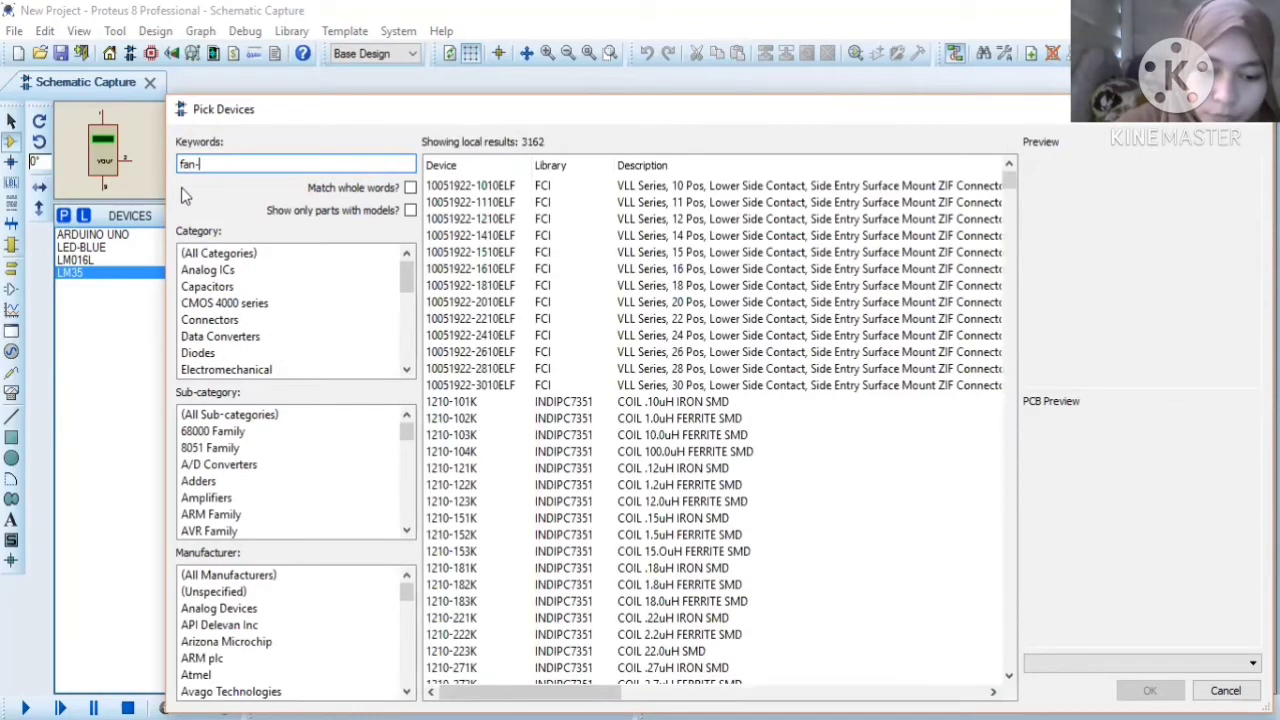
text(dc)
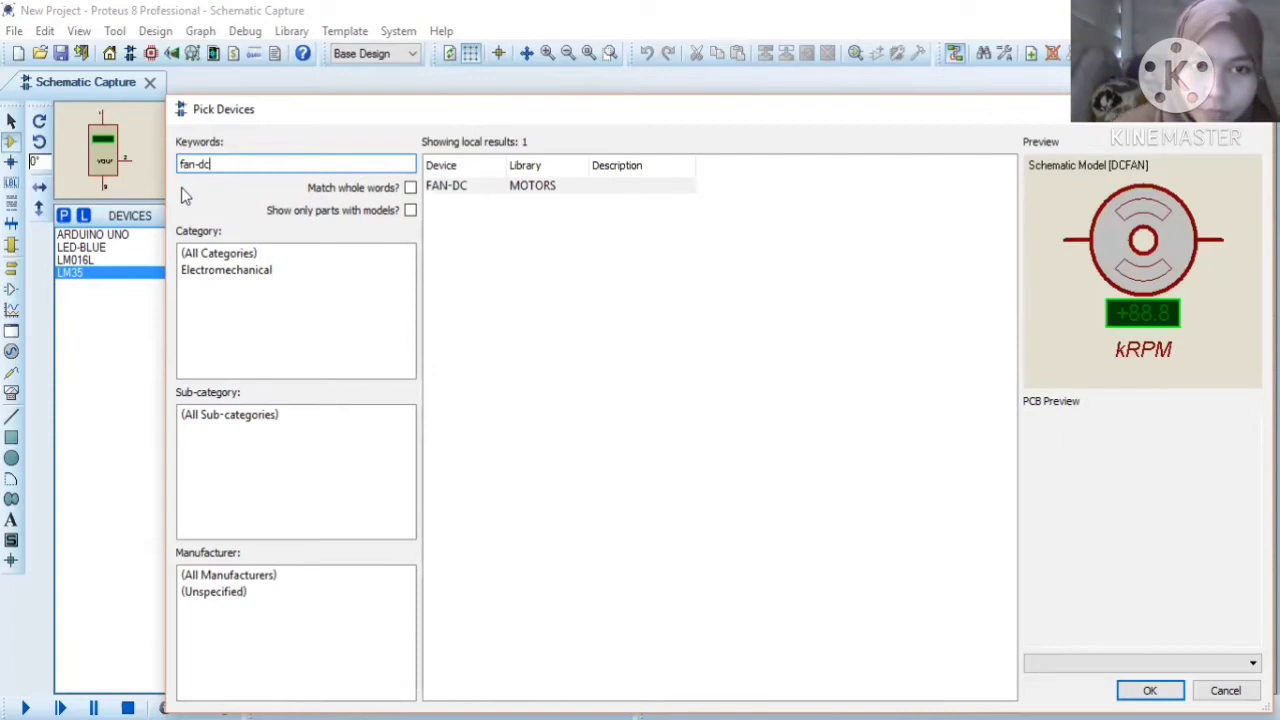
click(532, 191)
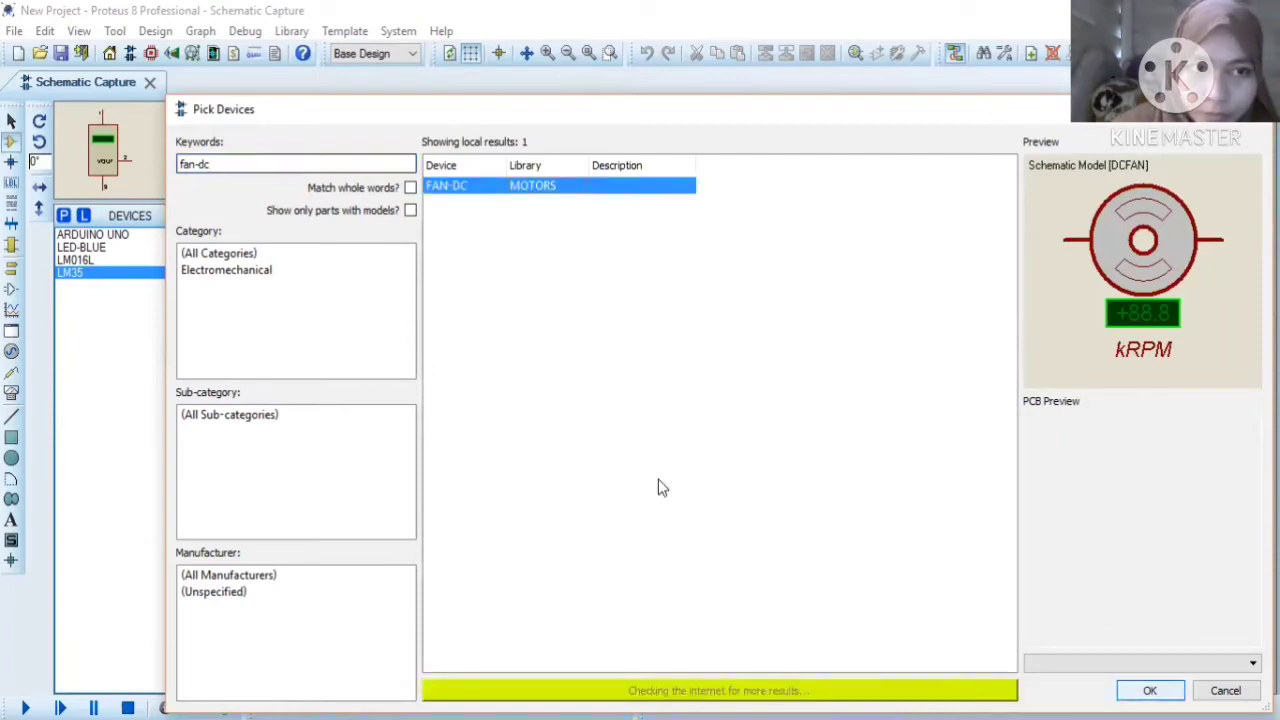
key(Return)
Place the ARDUINO UNO board in the left half of the schematic sheet.
click(547, 53)
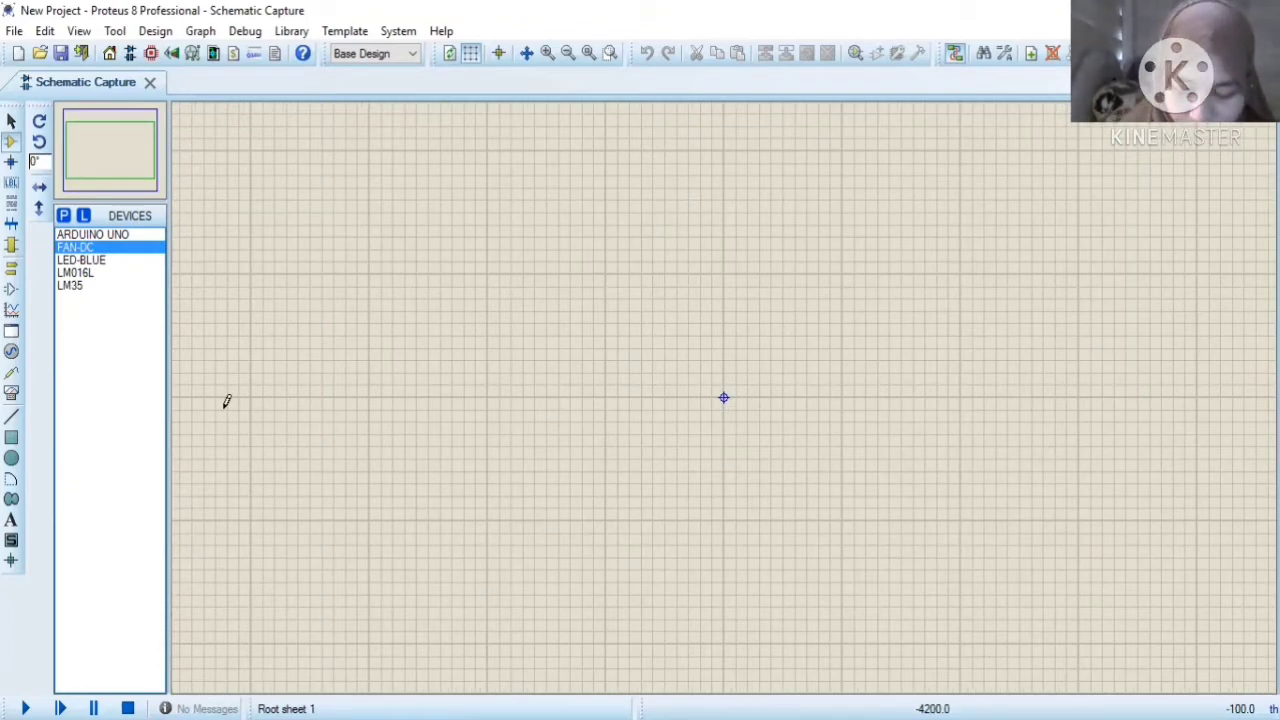
key(Up)
click(354, 385)
click(352, 395)
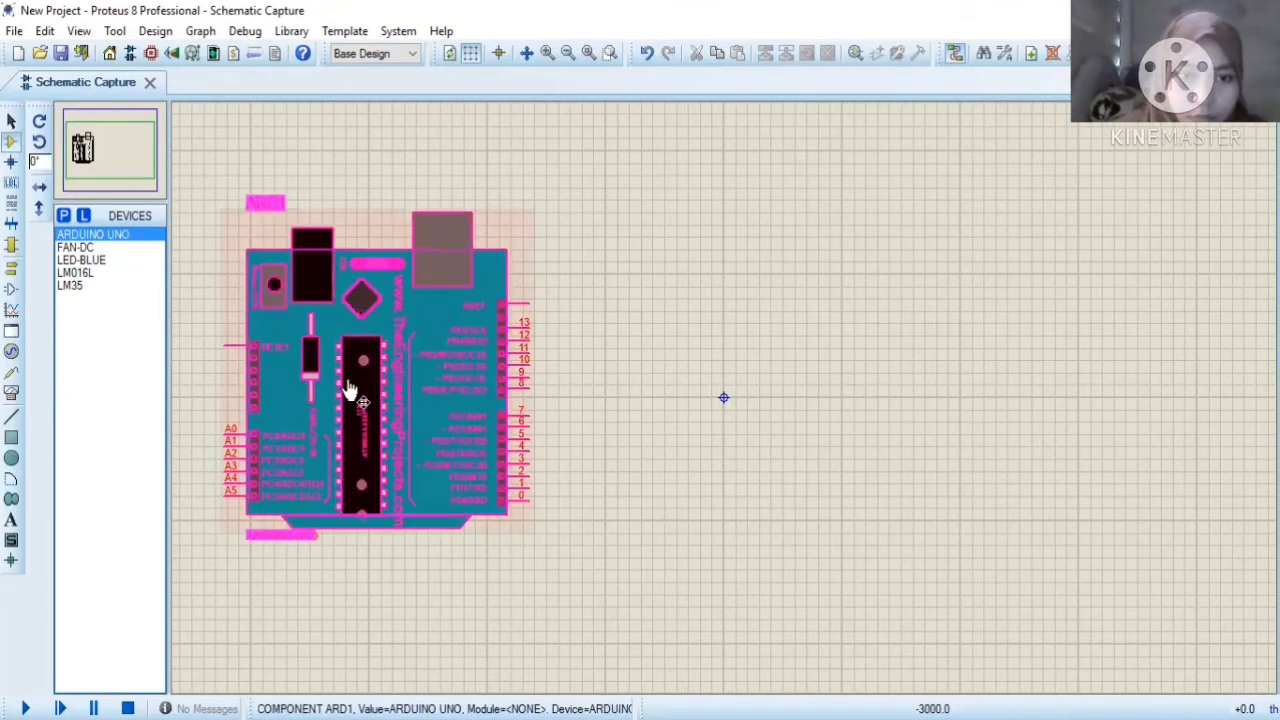
click(350, 388)
click(840, 184)
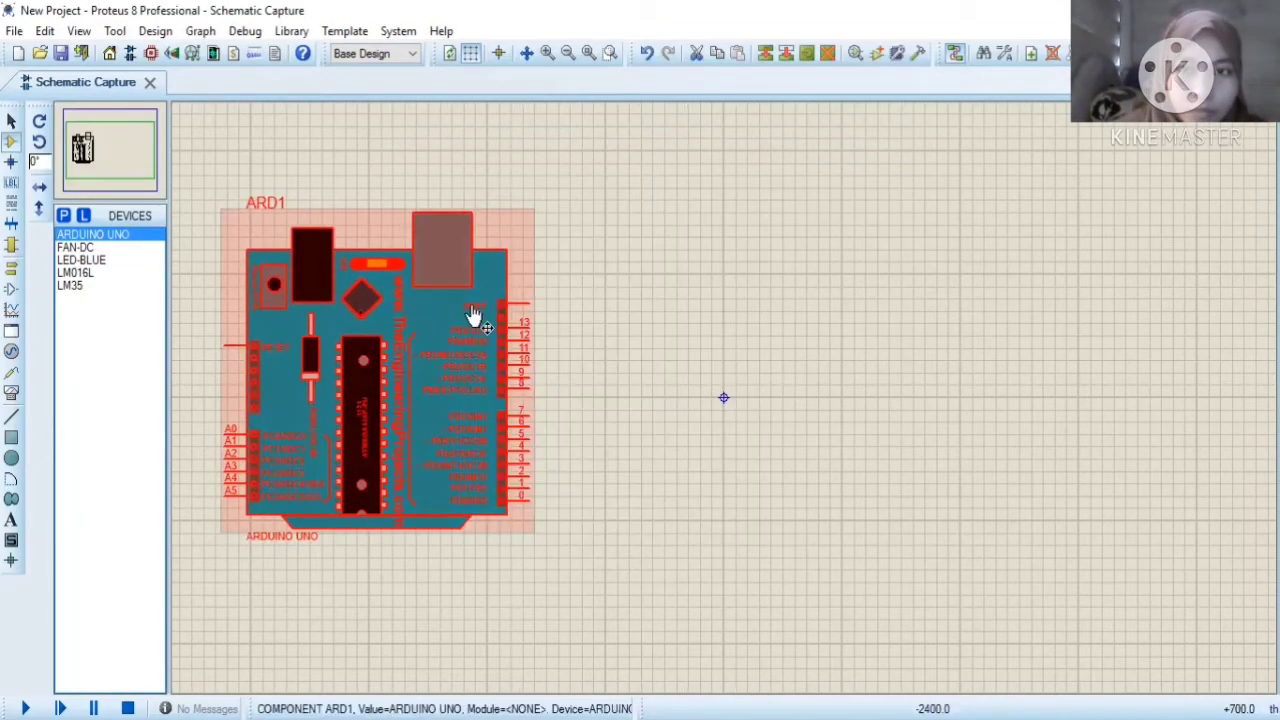
Place the LM016L display near the sheet's upper edge, above and to the right of the Arduino board.
click(570, 55)
click(104, 152)
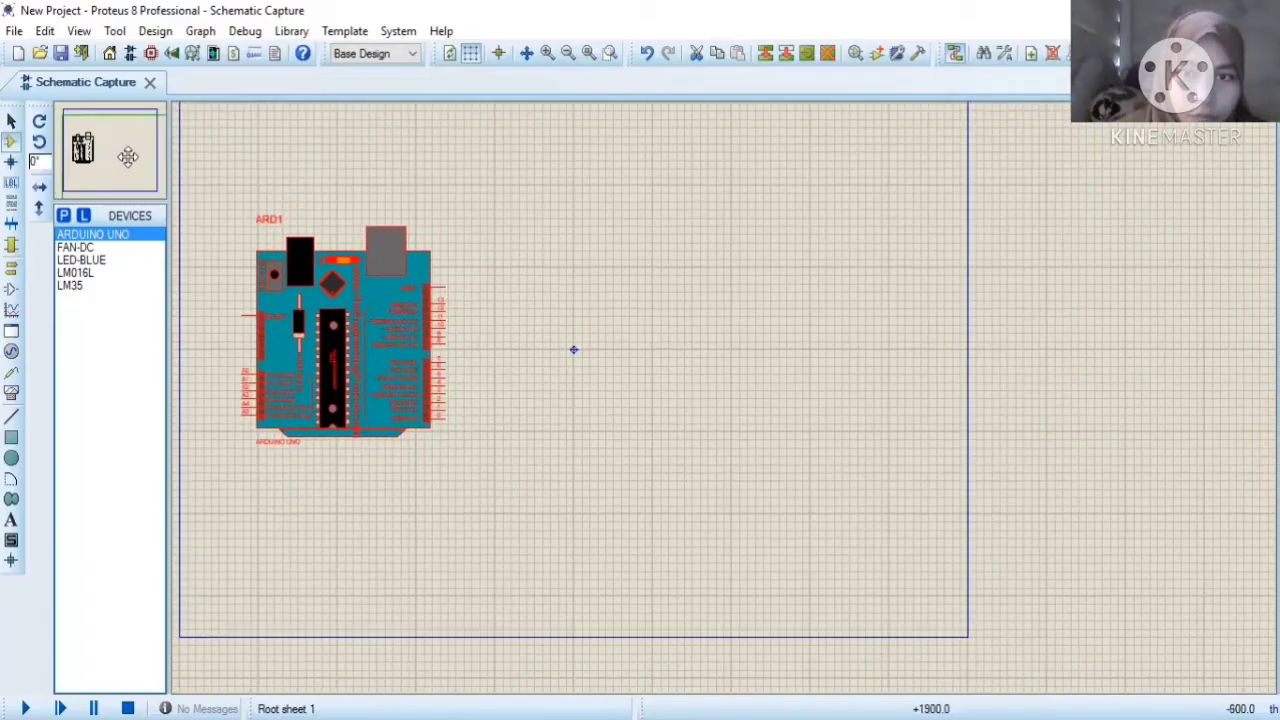
click(128, 155)
click(119, 260)
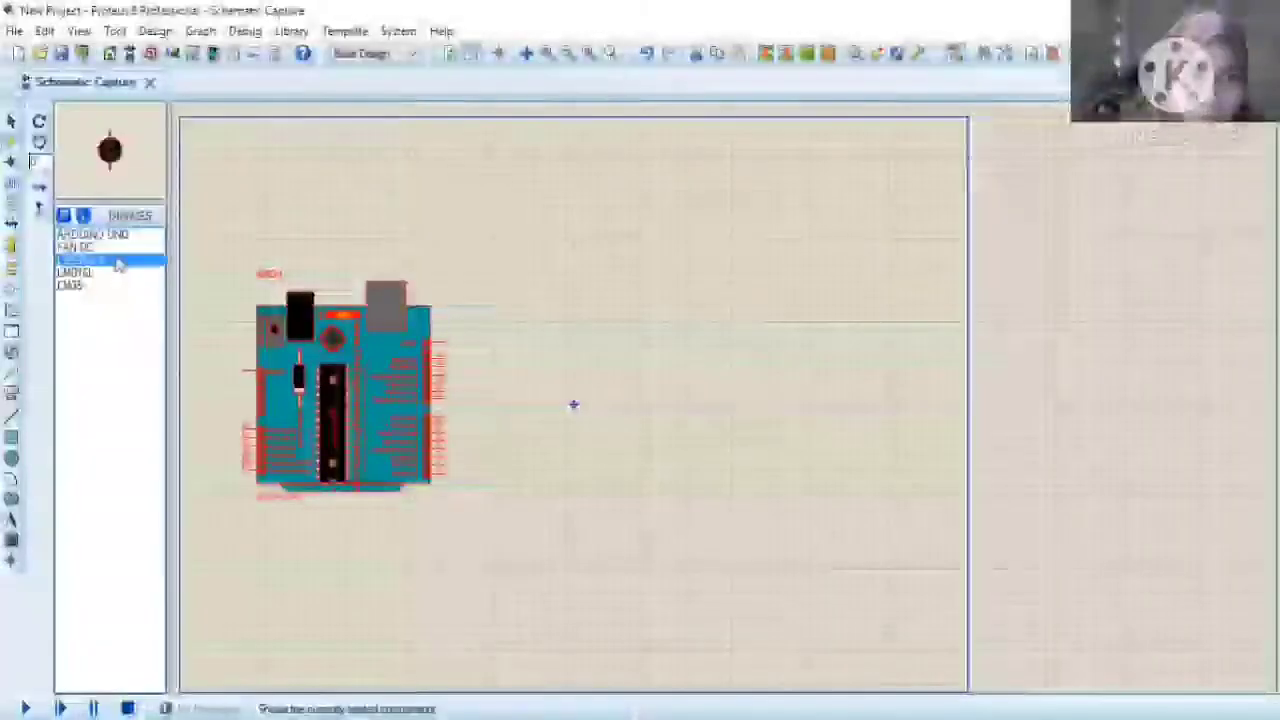
click(110, 273)
click(564, 246)
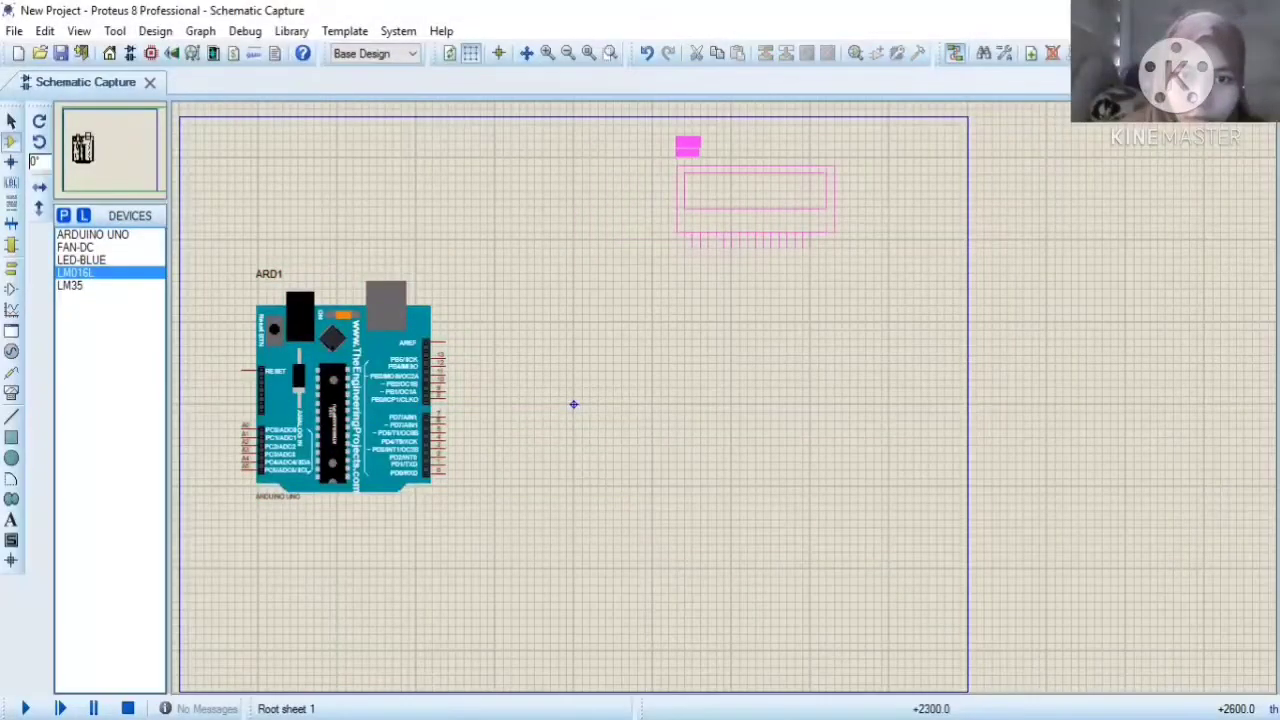
click(754, 180)
Place the LM35 sensor below the Arduino board and the LED-BLUE to the lower right of the board.
click(137, 285)
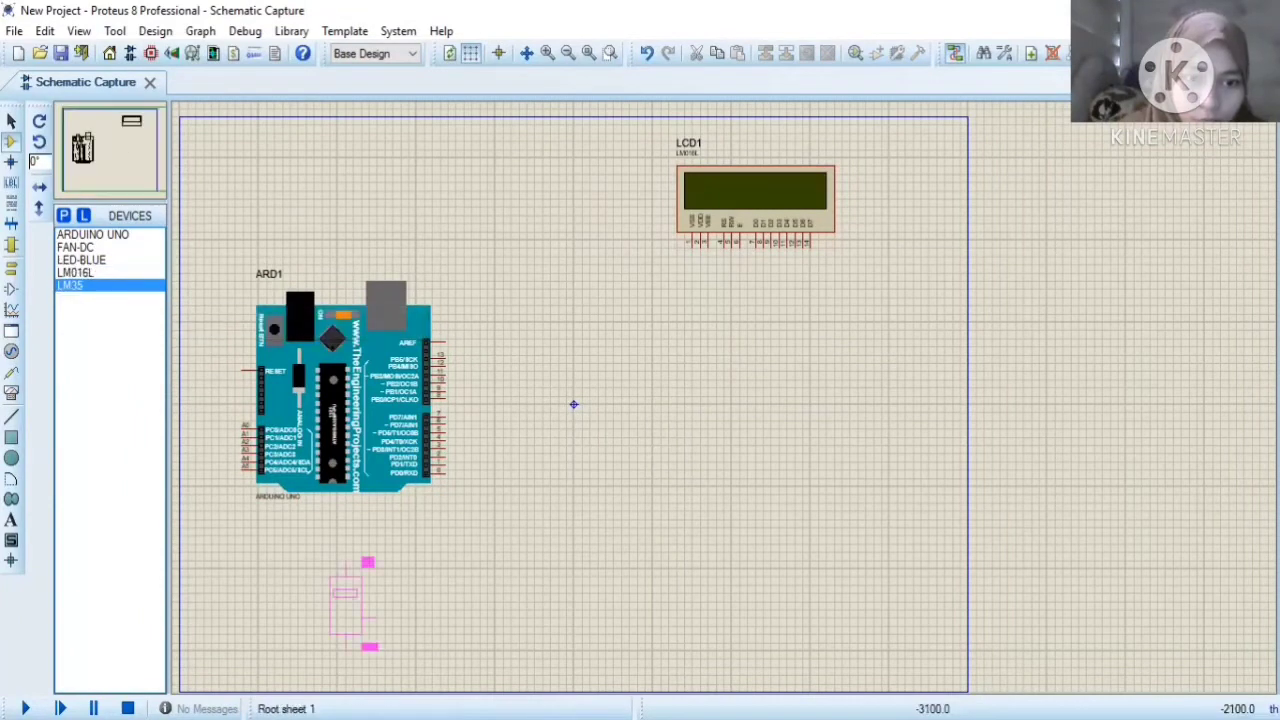
click(323, 550)
click(125, 262)
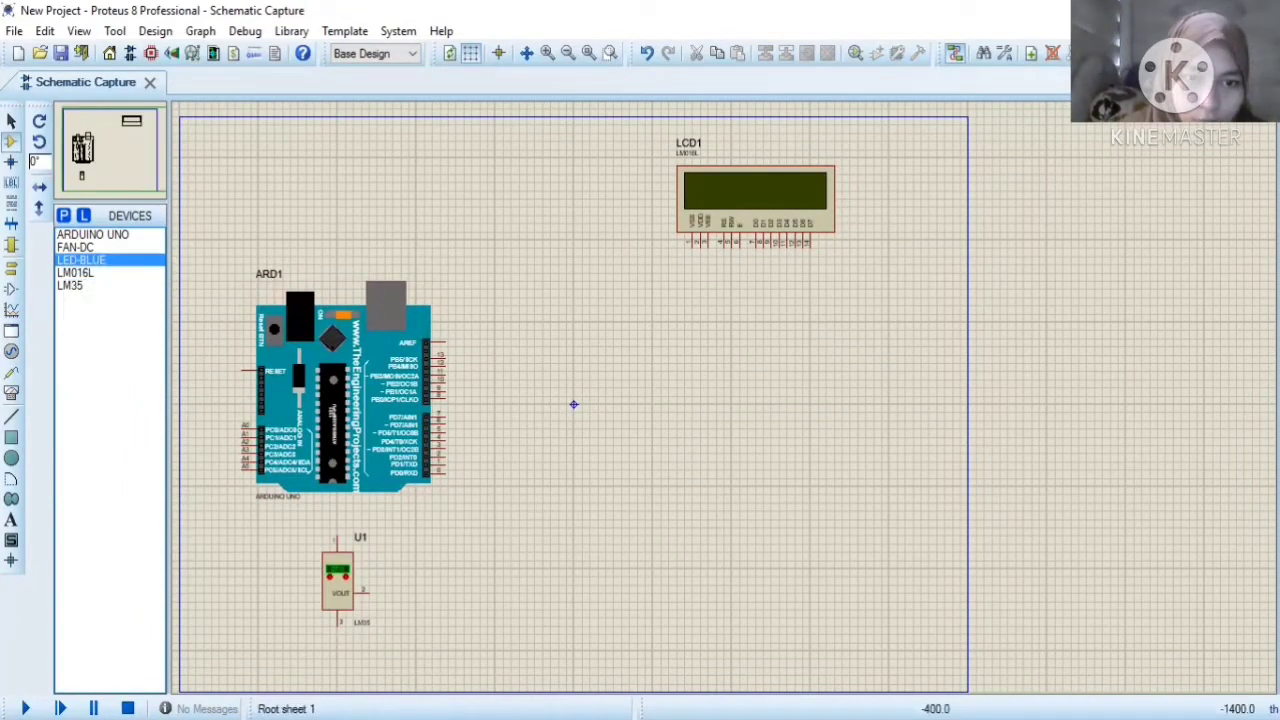
click(542, 510)
click(540, 510)
Place the FAN-DC motor on the schematic to the right of the blue LED.
click(75, 247)
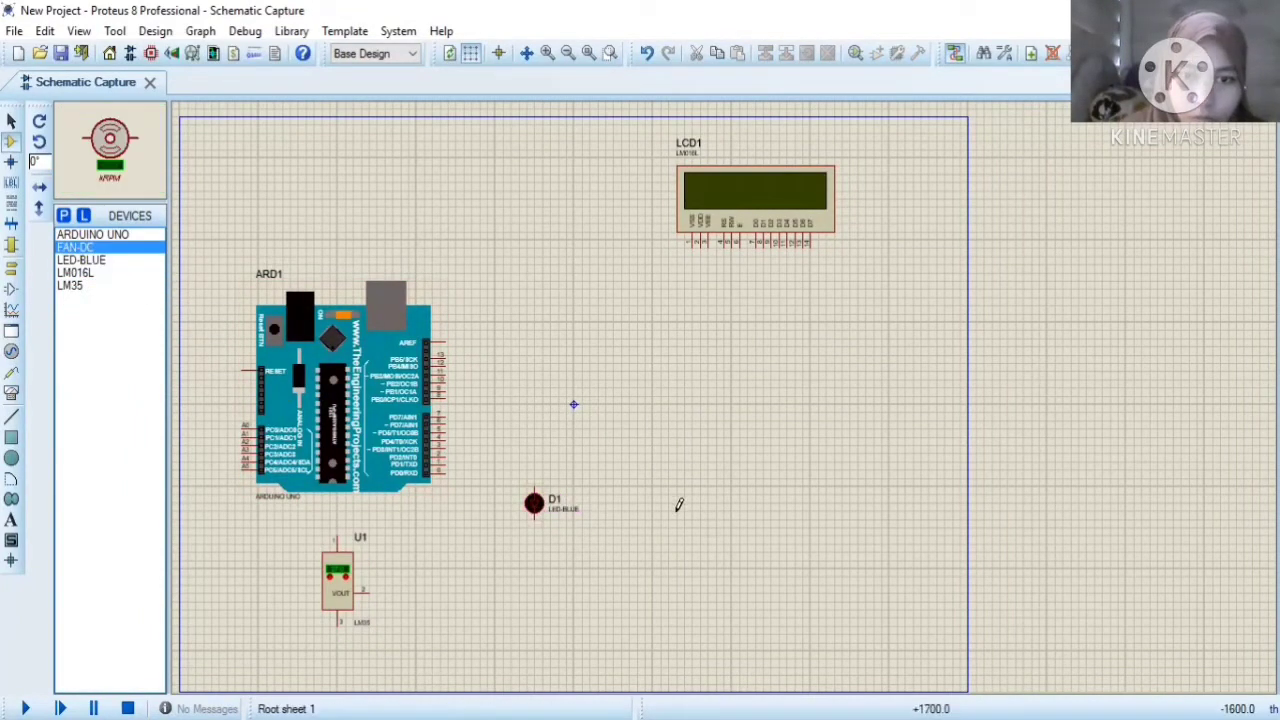
click(676, 495)
click(677, 497)
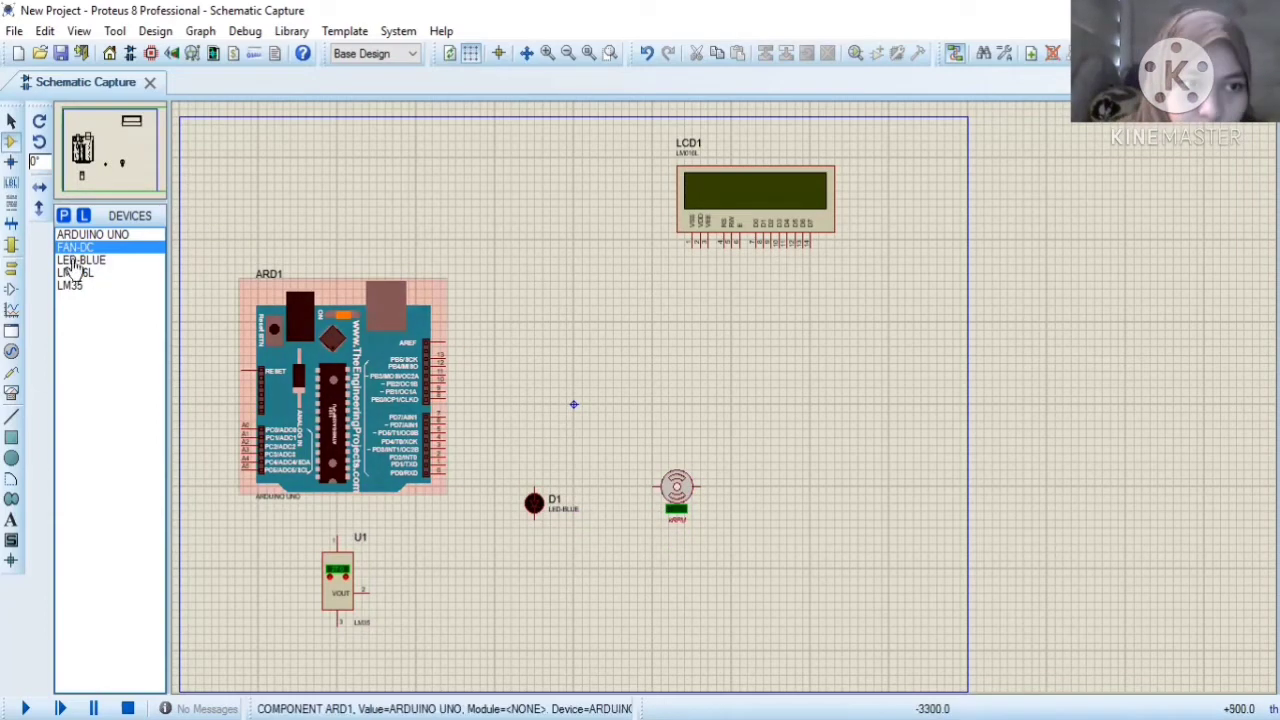
Attach ground terminals to the LCD's VSS pin (1) and RW pin (5).
click(11, 268)
click(127, 299)
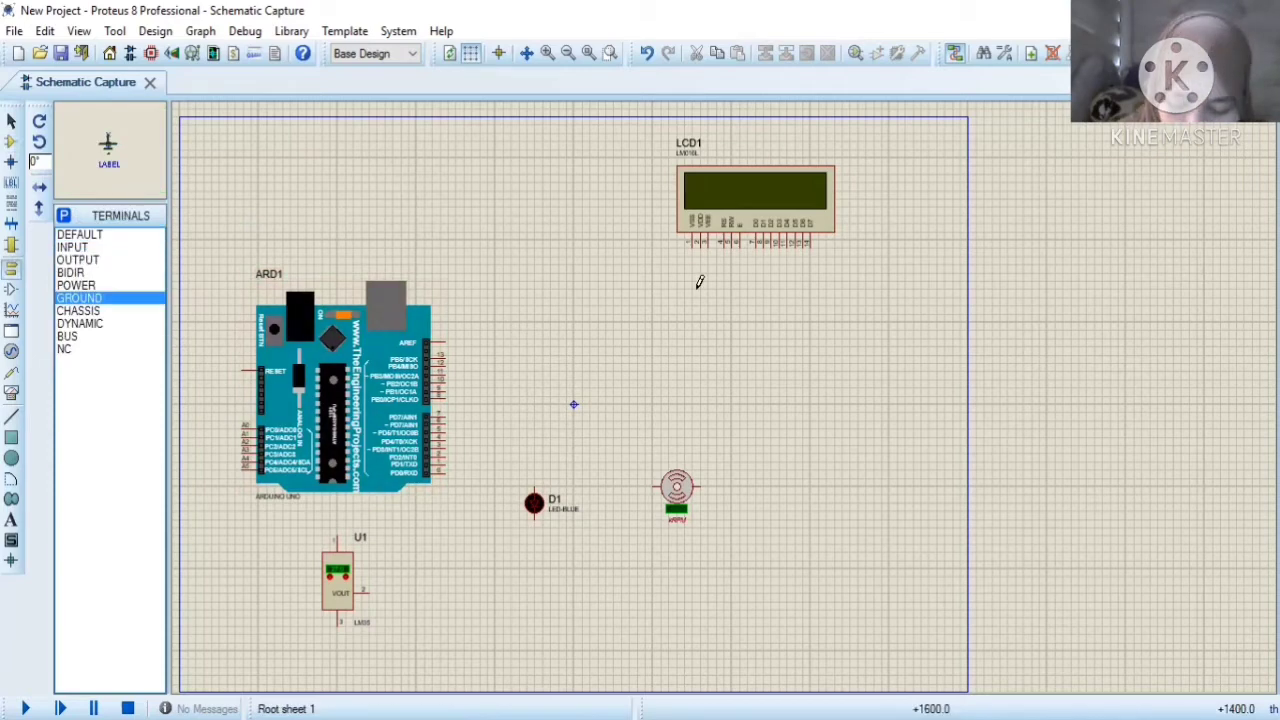
click(704, 252)
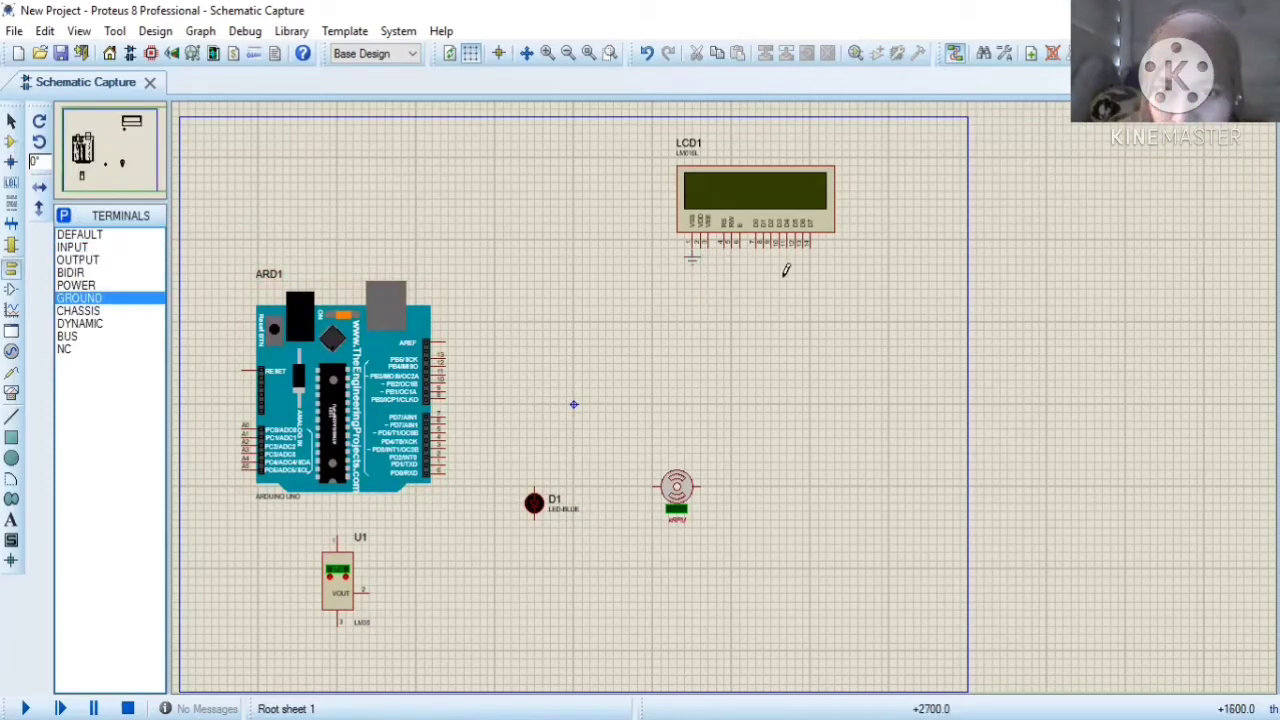
click(731, 262)
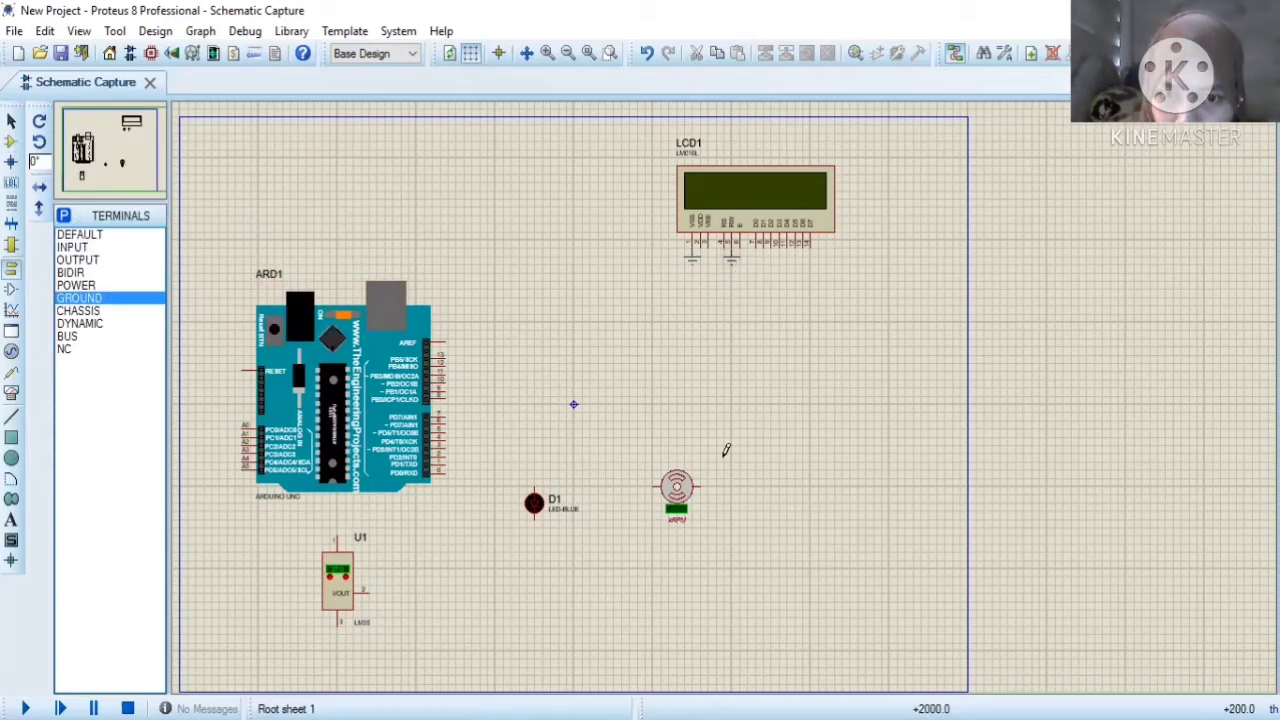
Place ground terminals beside the fan and below the LED and LM35, and a power terminal above the LM35.
click(732, 505)
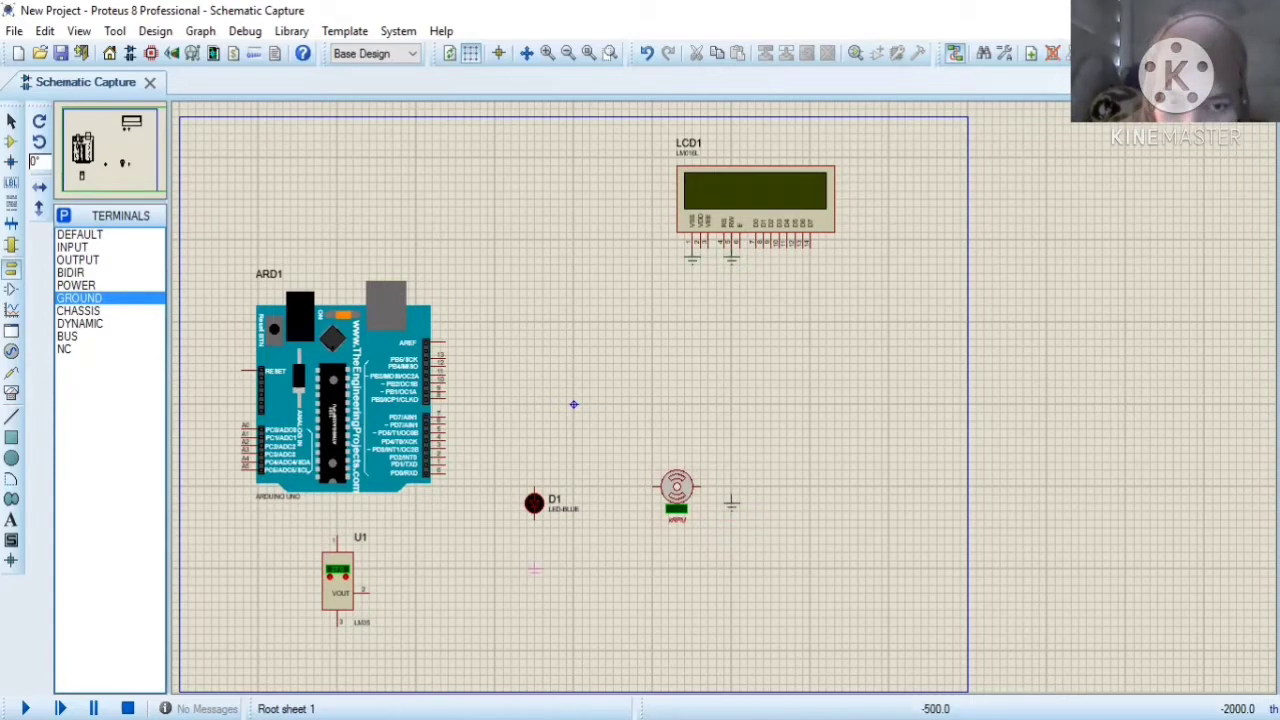
click(535, 546)
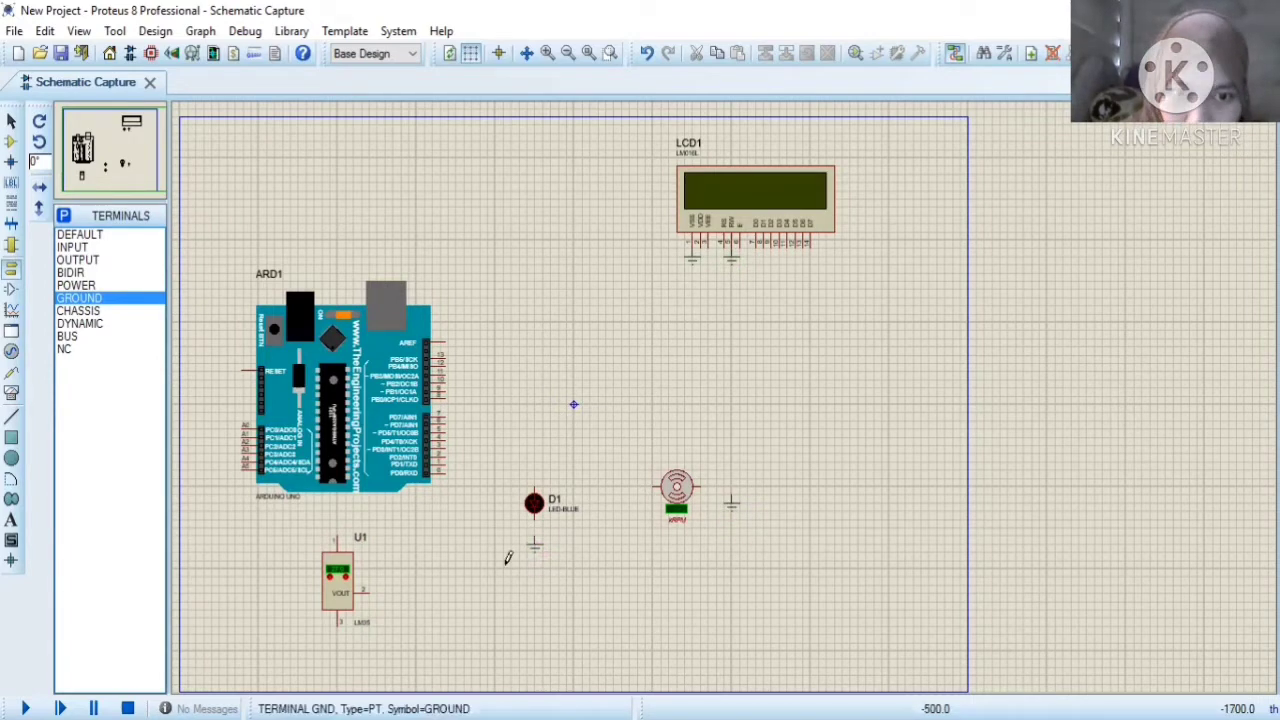
click(338, 645)
click(76, 285)
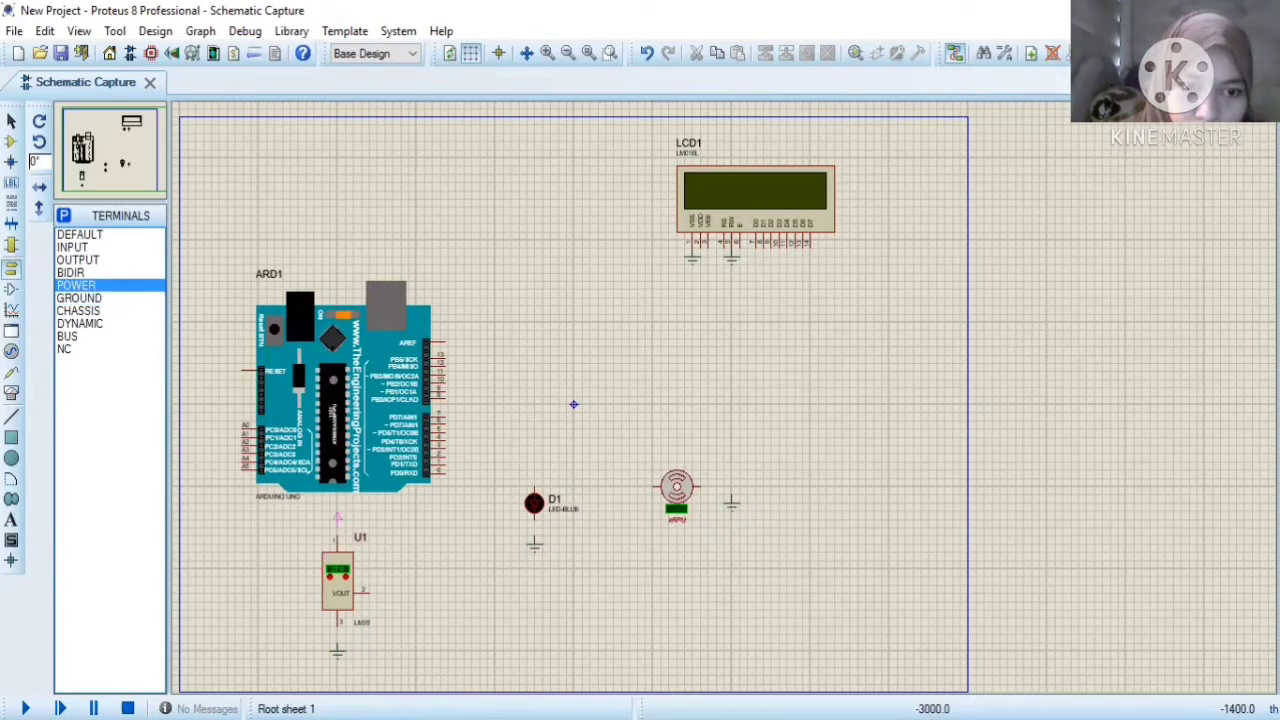
click(337, 520)
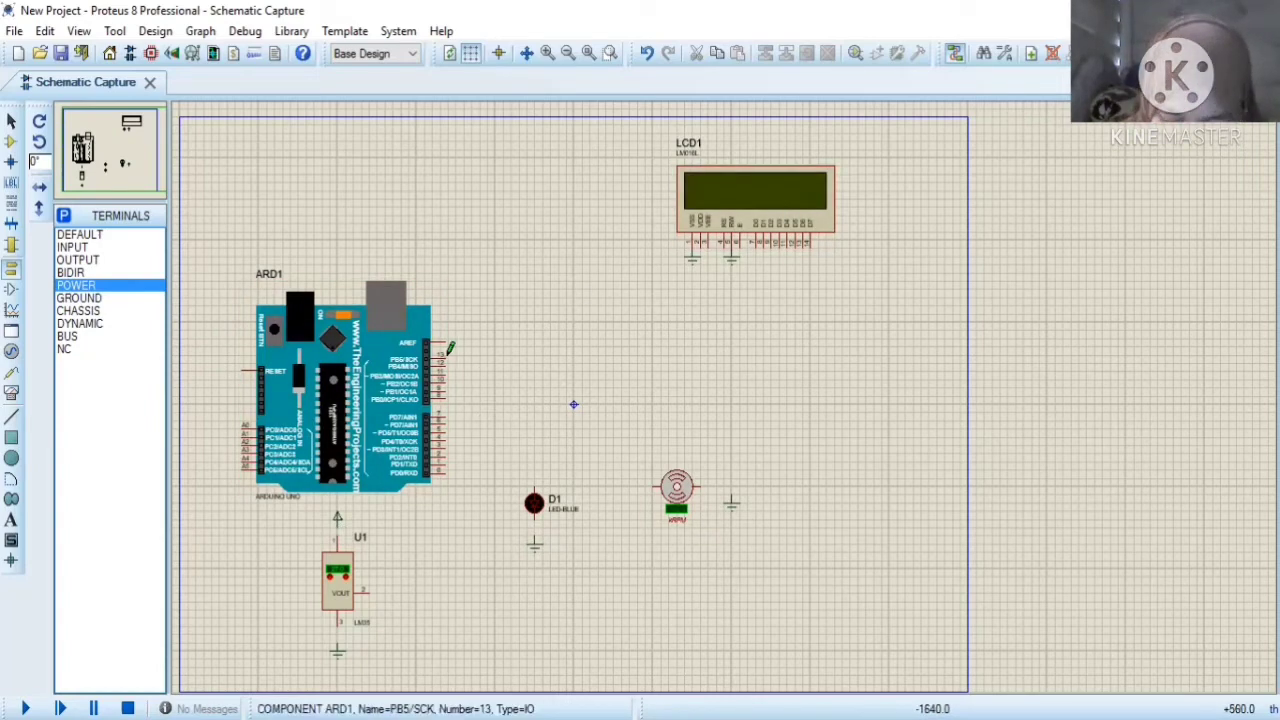
Wire the blue LED's upper pin to Arduino pin 1 and its lower pin to the ground terminal below it.
click(547, 52)
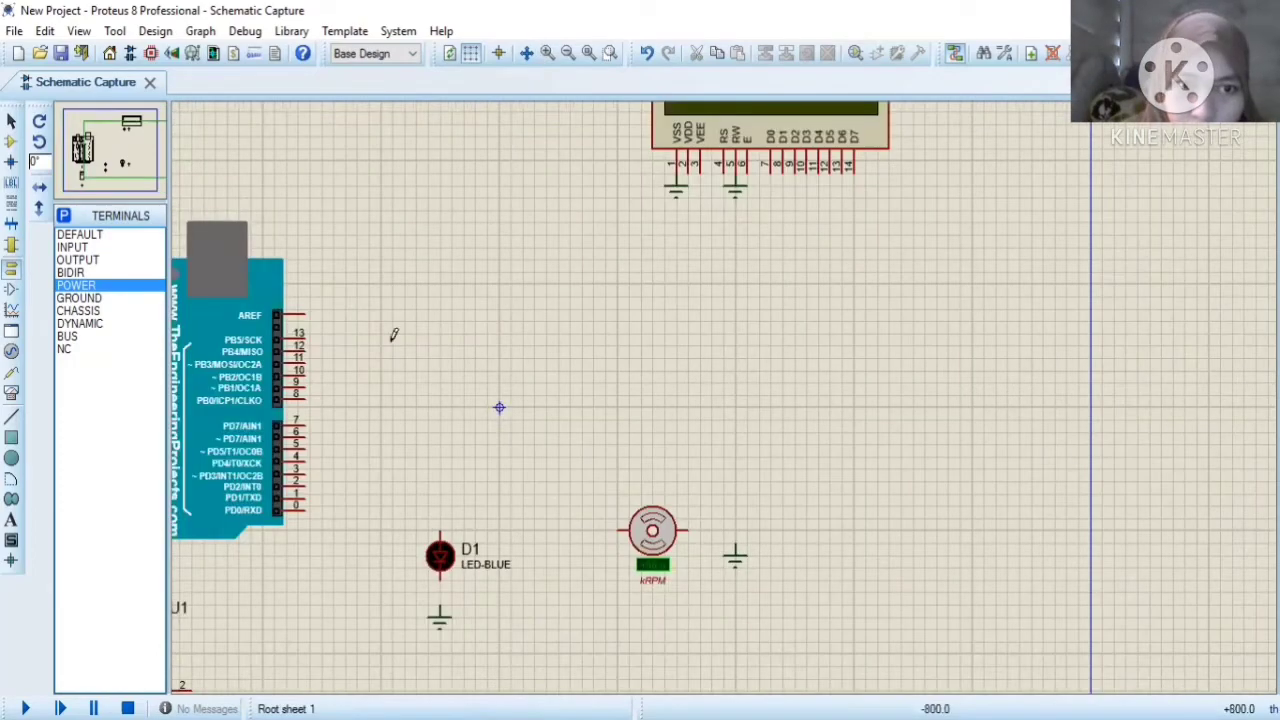
drag(322, 350, 424, 338)
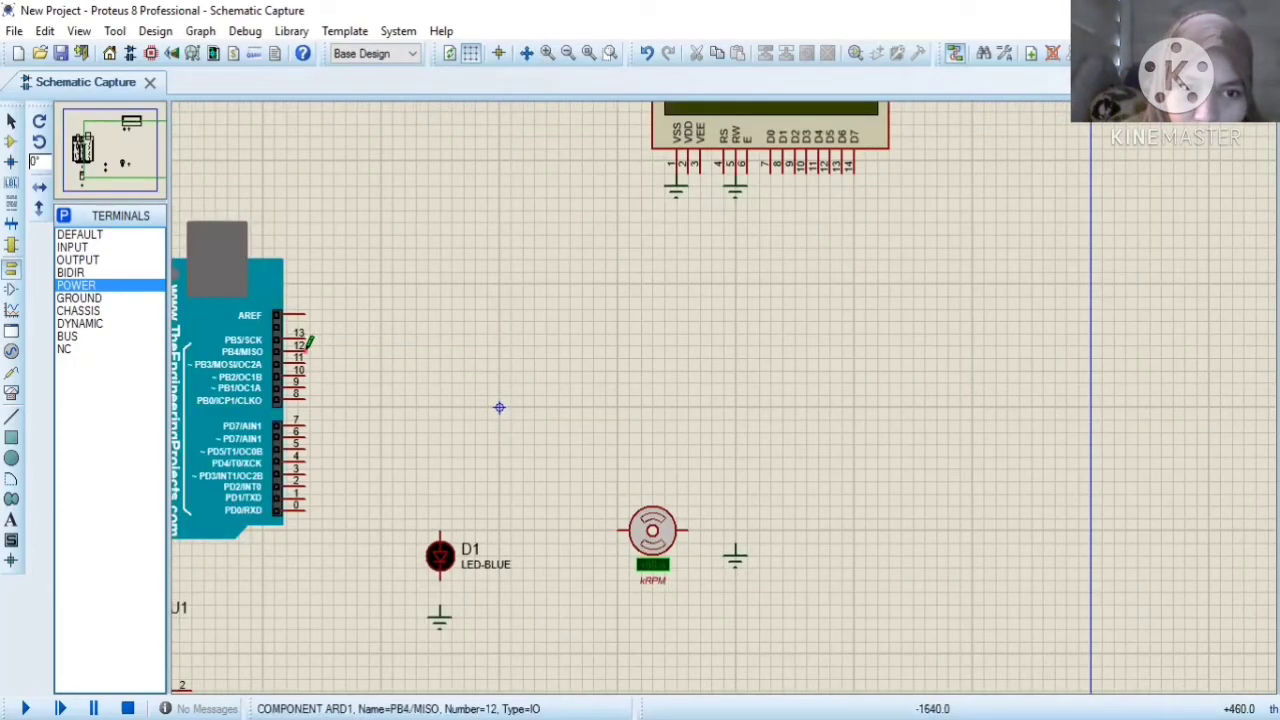
scroll(726, 658, down, 3)
scroll(726, 658, down, 2)
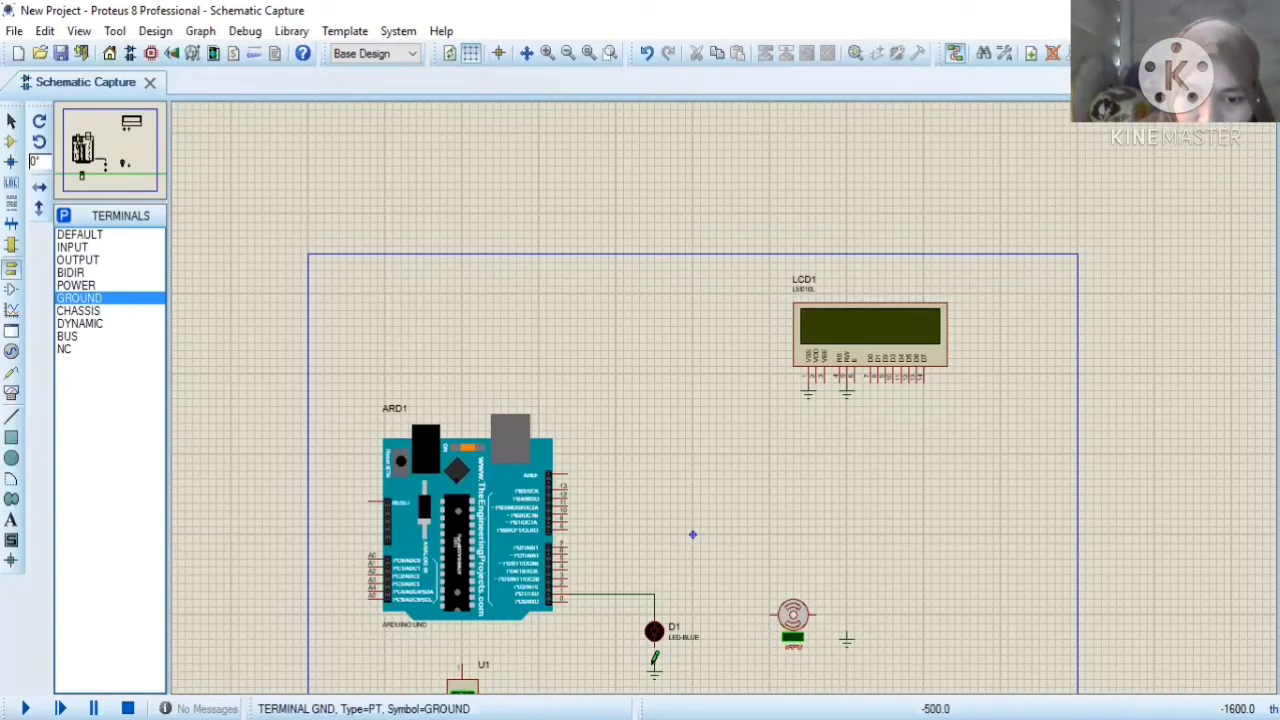
Wire the DC fan's positive pin to Arduino pin 2 and its other pin to the ground terminal beside it.
click(547, 52)
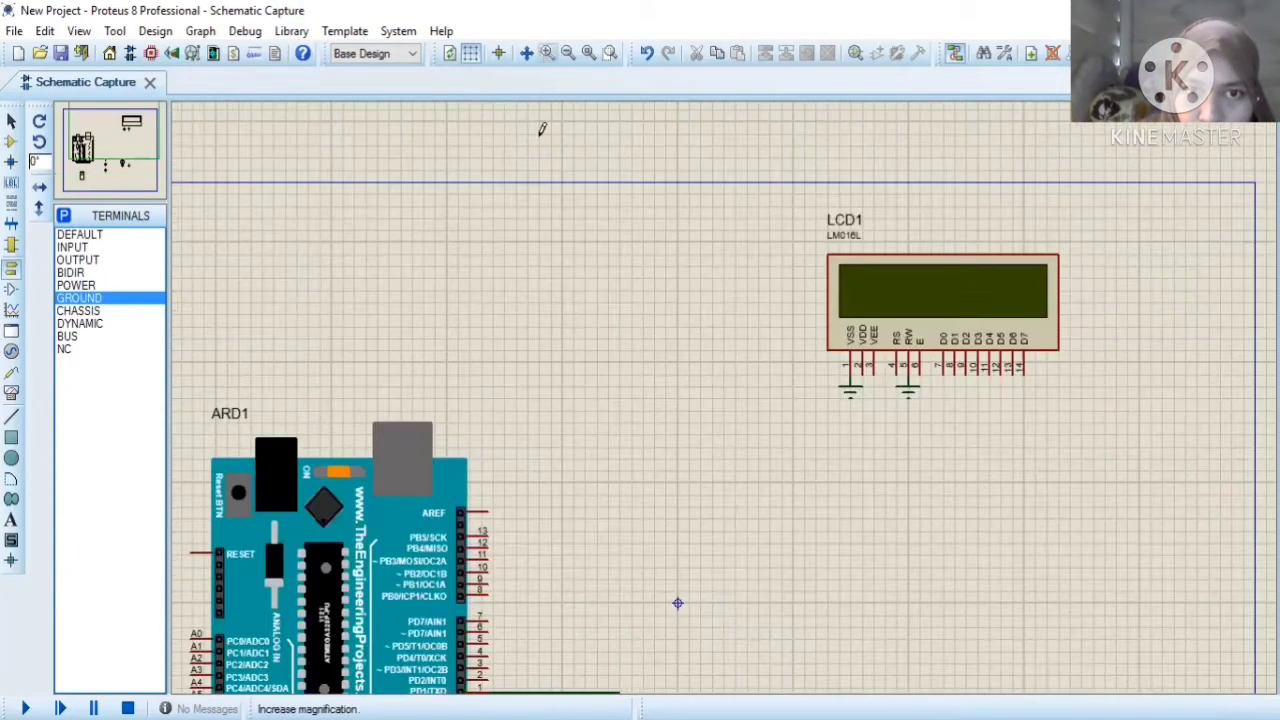
scroll(643, 363, down, 2)
scroll(726, 390, up, 1)
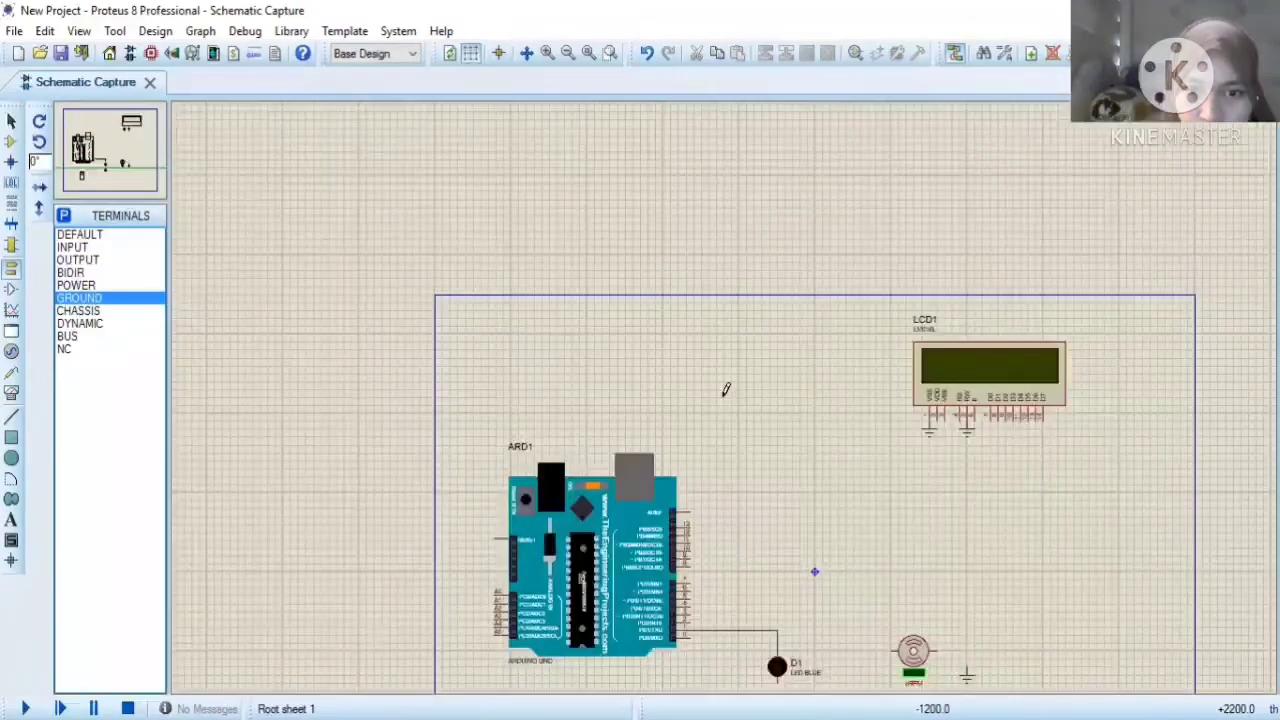
scroll(726, 390, up, 1)
click(119, 133)
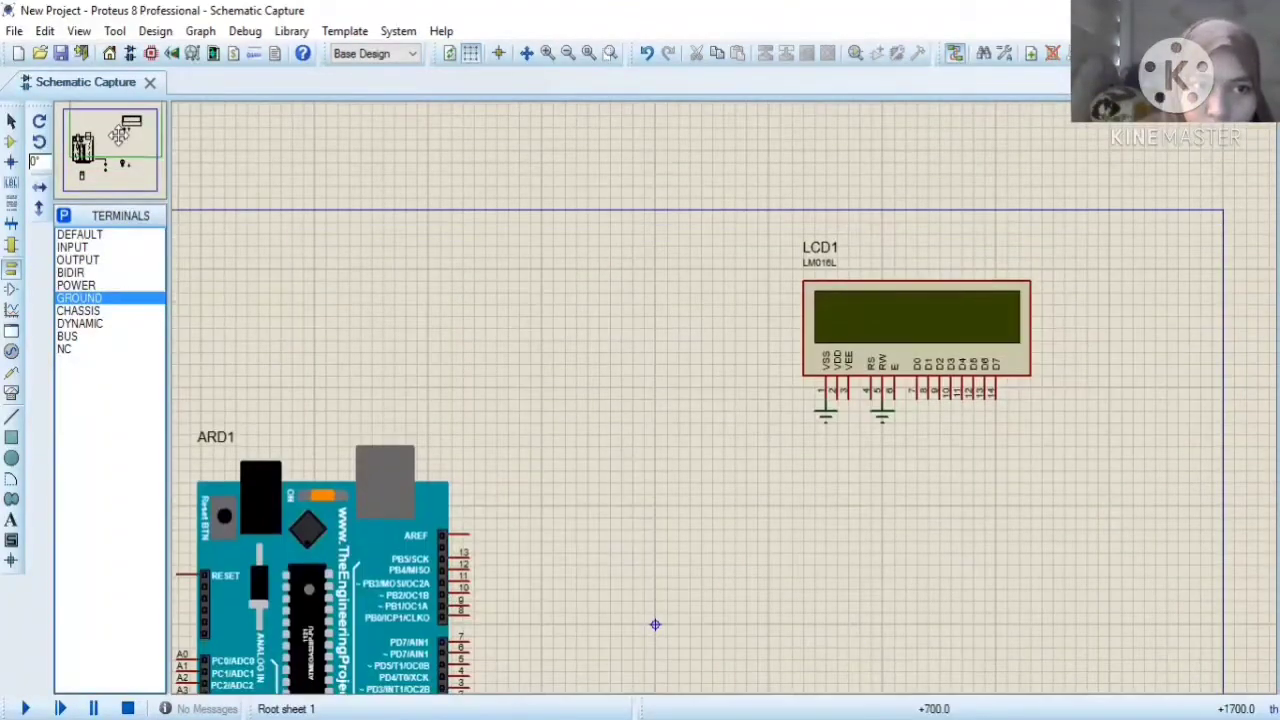
drag(655, 625, 917, 437)
click(104, 151)
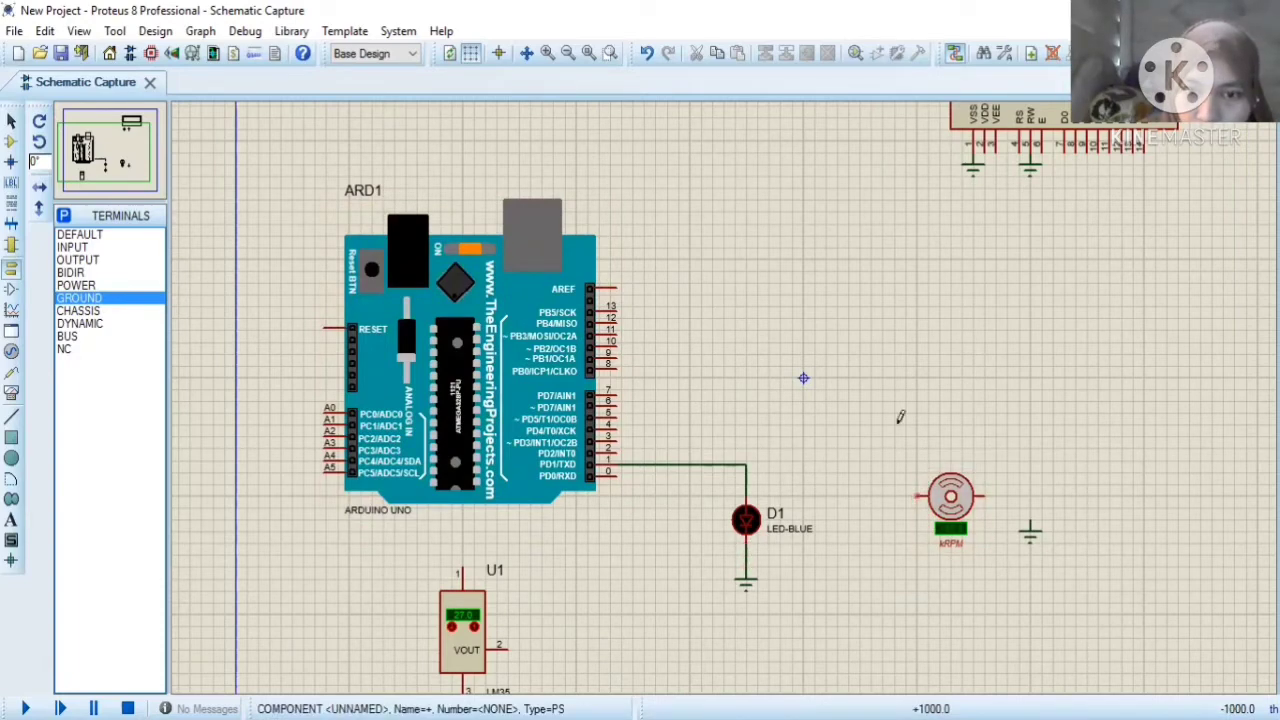
click(916, 496)
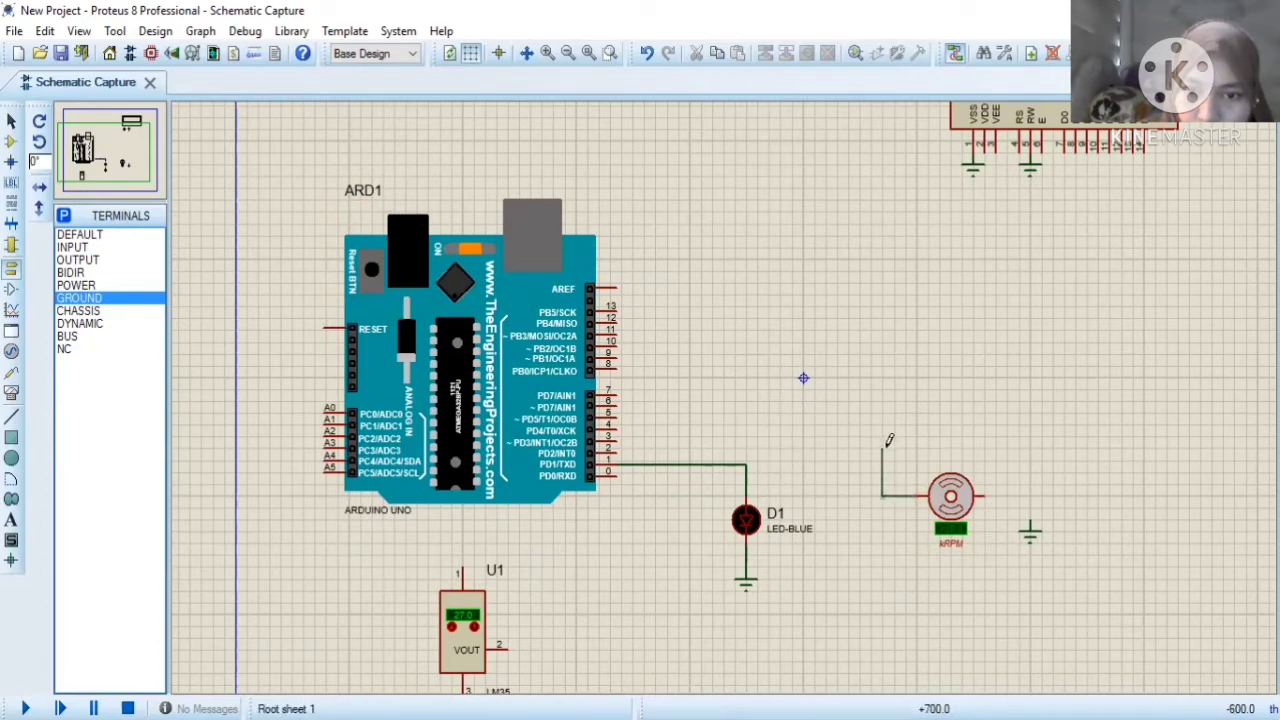
click(624, 446)
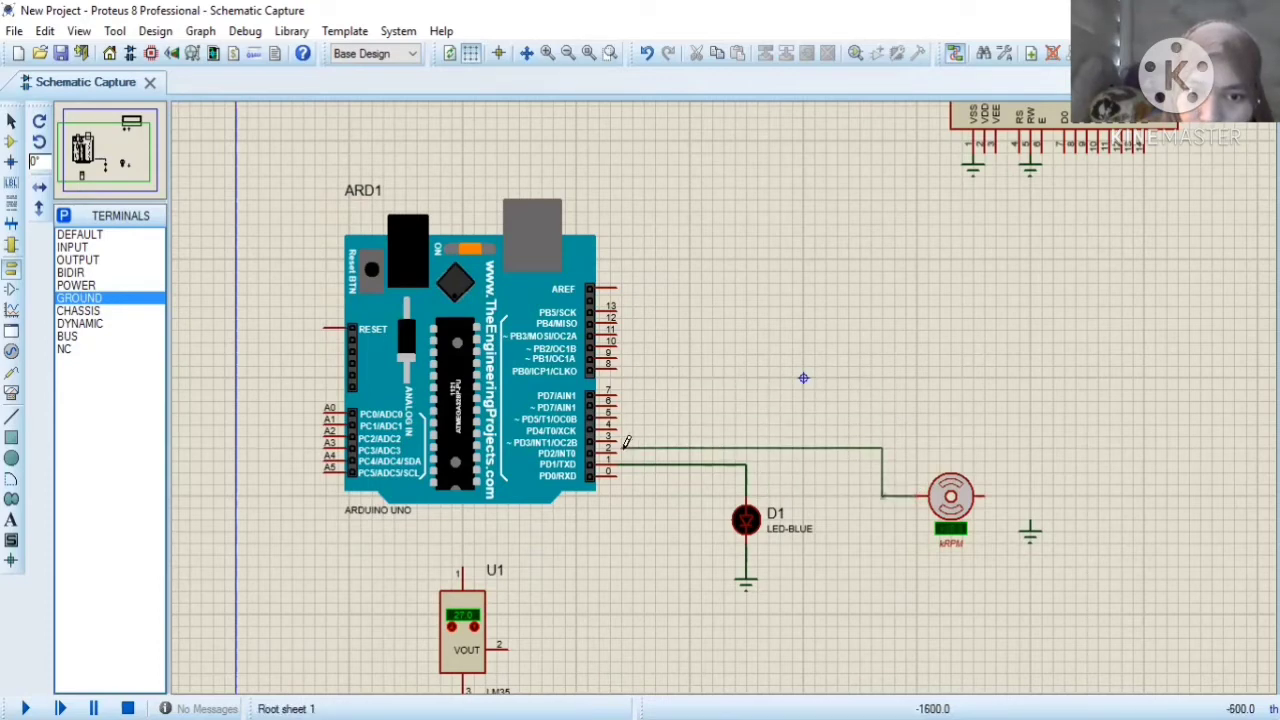
click(618, 446)
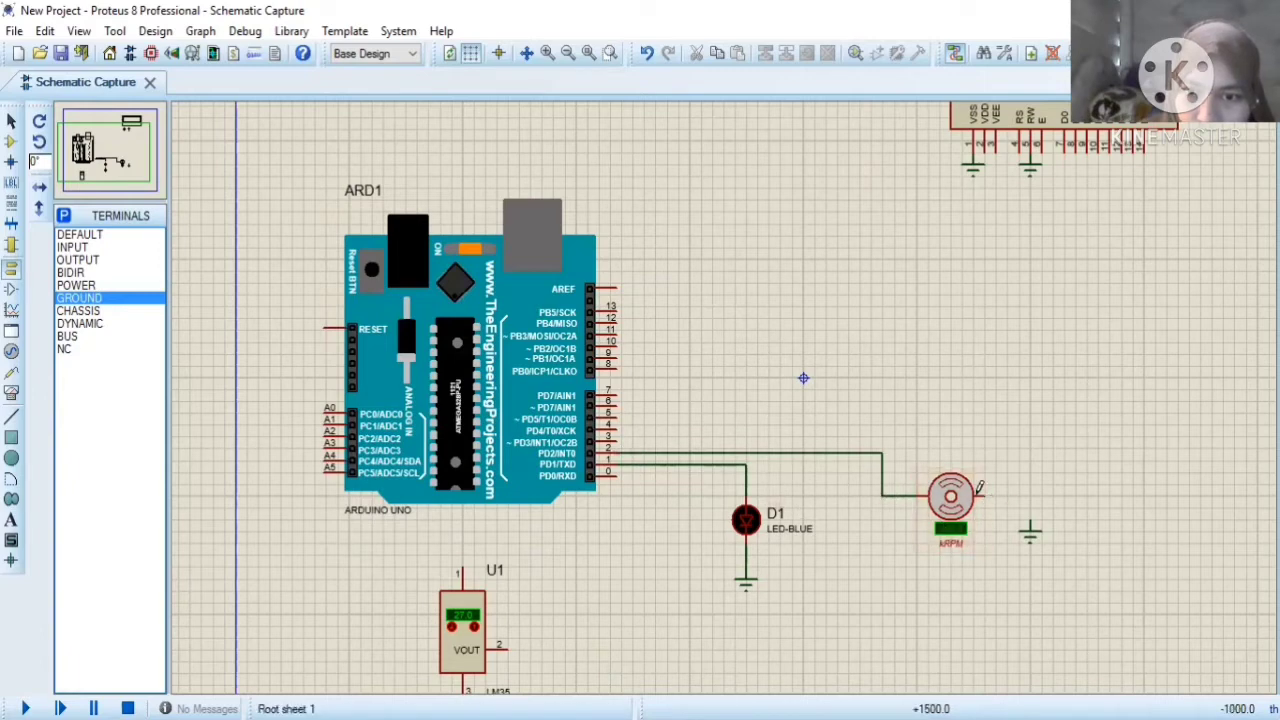
click(1030, 518)
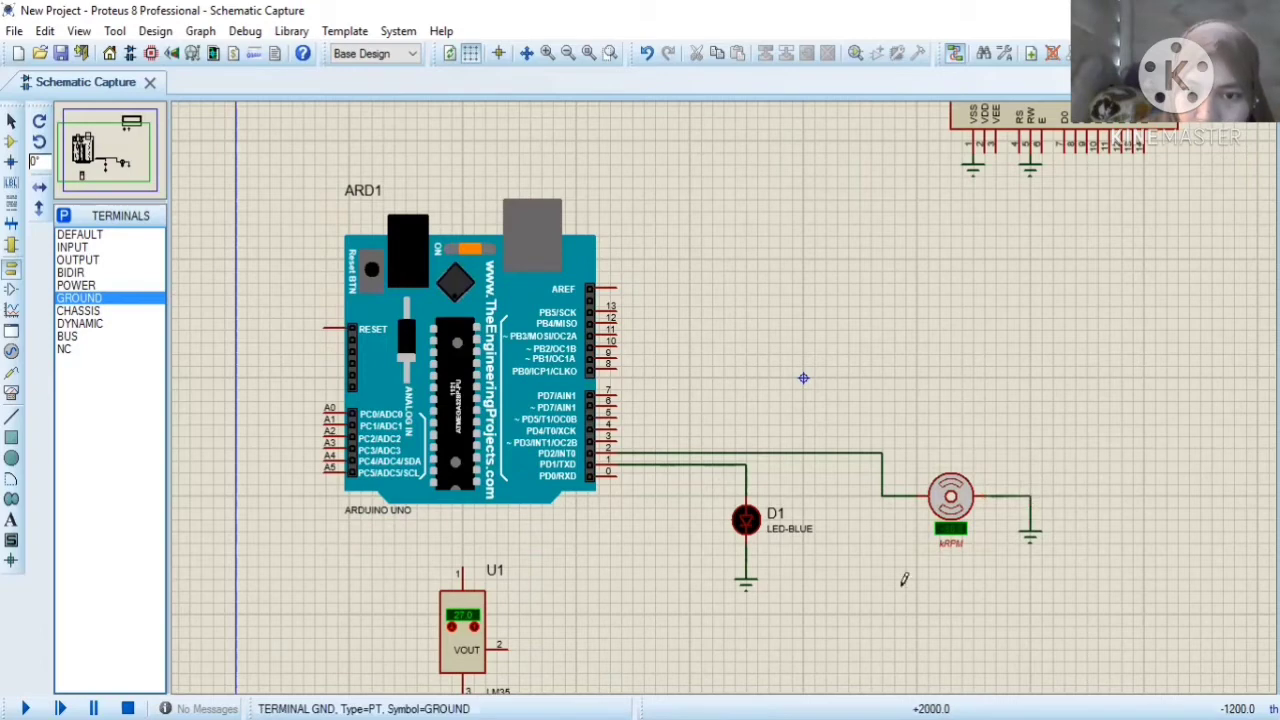
Route a wire around the LM35 from its VOUT pin to Arduino pin A5, and attach a ground terminal to its pin 3.
click(513, 647)
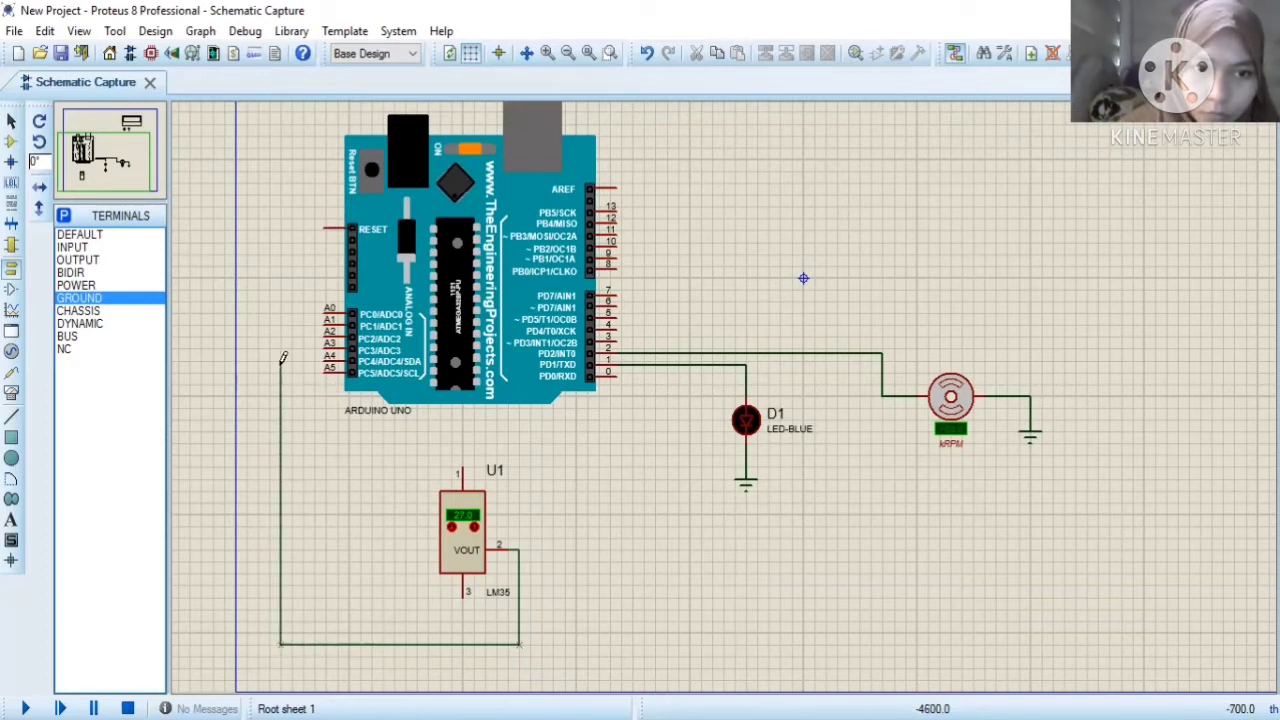
click(332, 369)
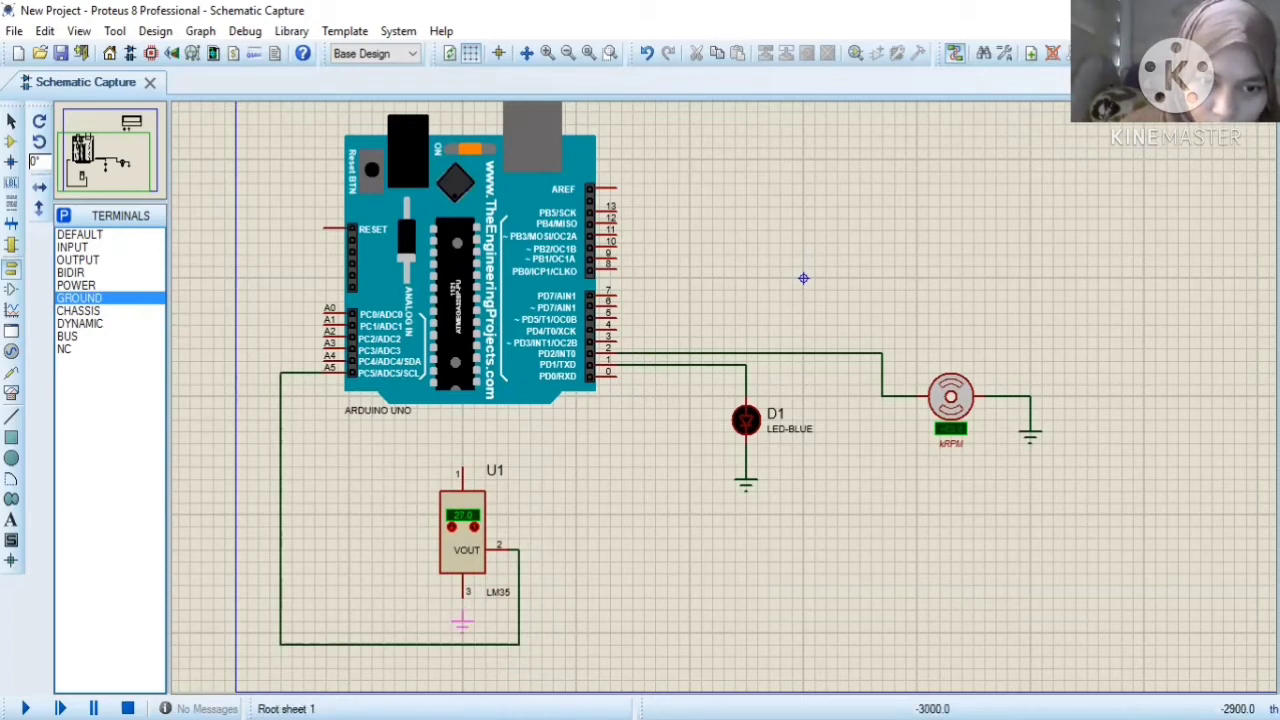
click(462, 622)
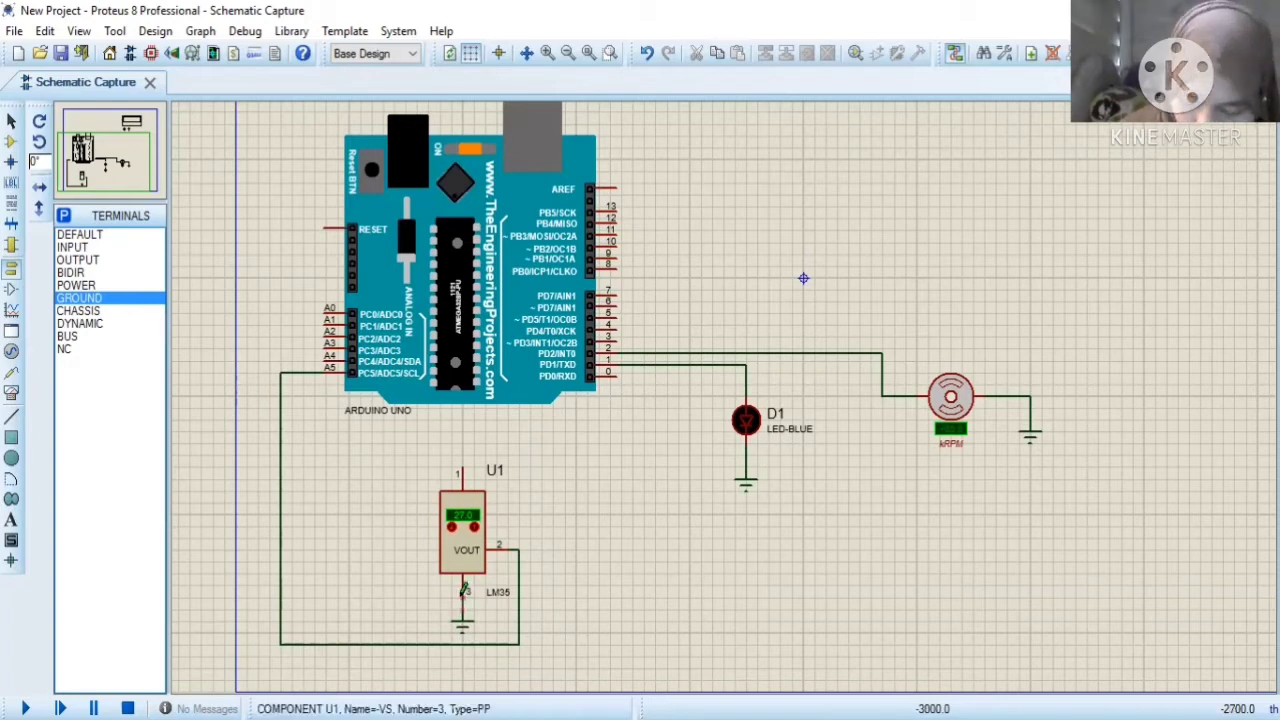
Attach a power terminal to pin 1 of the LM35 sensor.
click(116, 286)
click(472, 440)
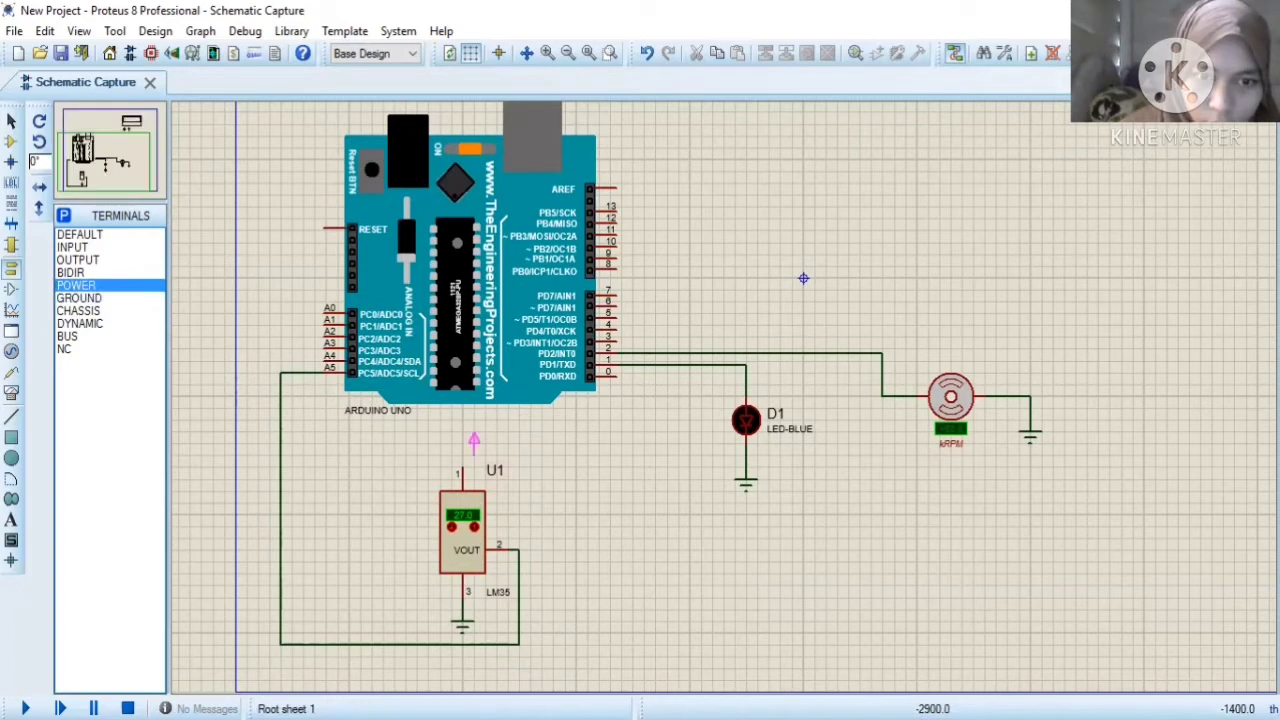
click(462, 440)
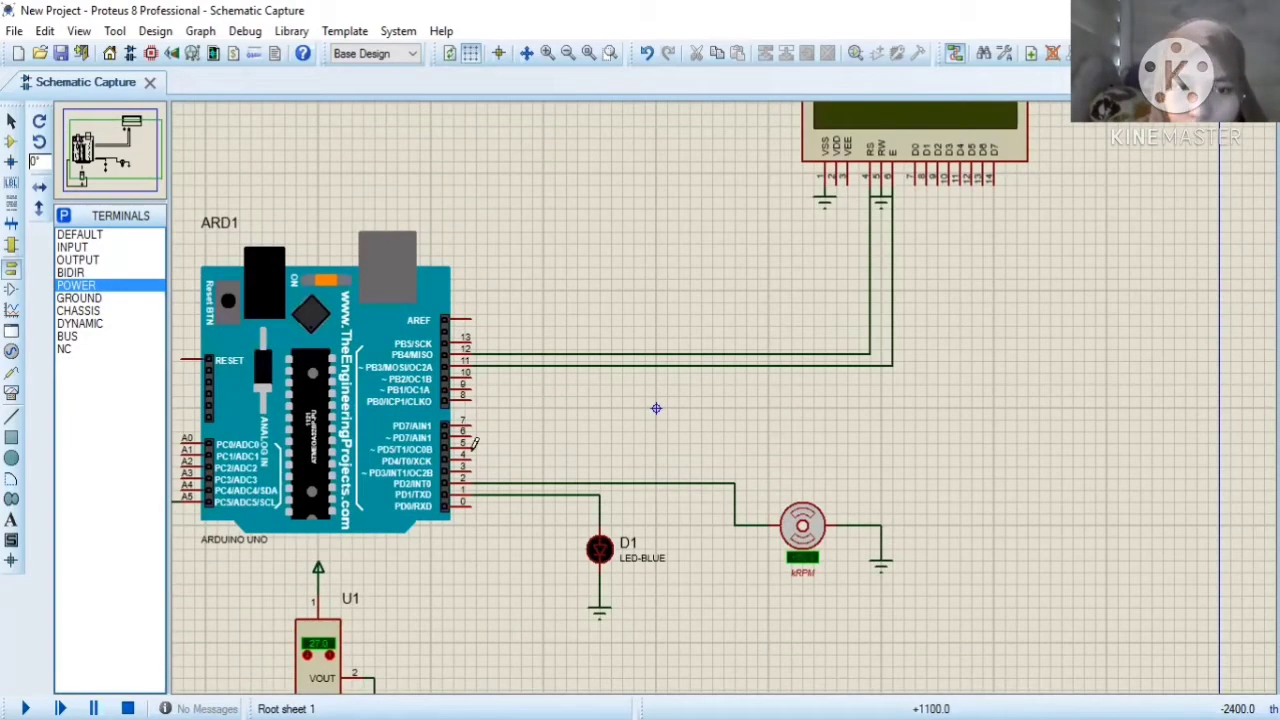
Wire Arduino pins 4 and 5 to the LCD's D4 and D5 pins respectively.
click(470, 455)
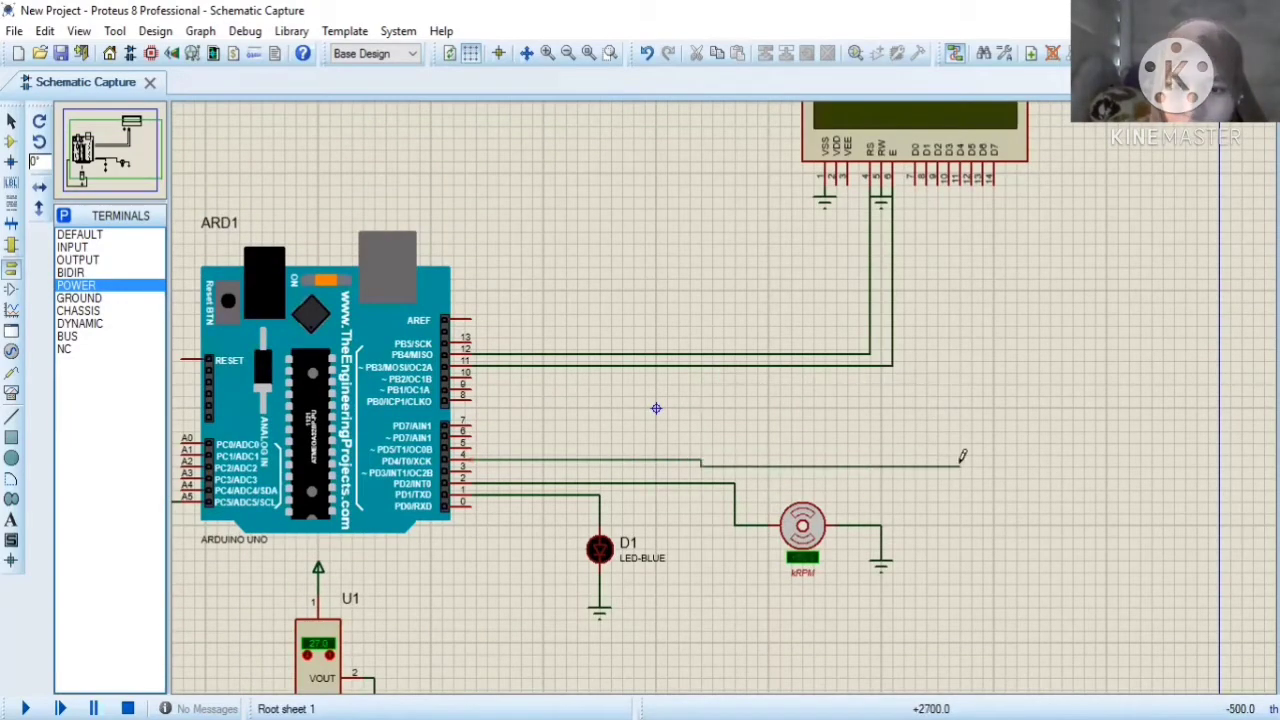
click(960, 183)
click(471, 443)
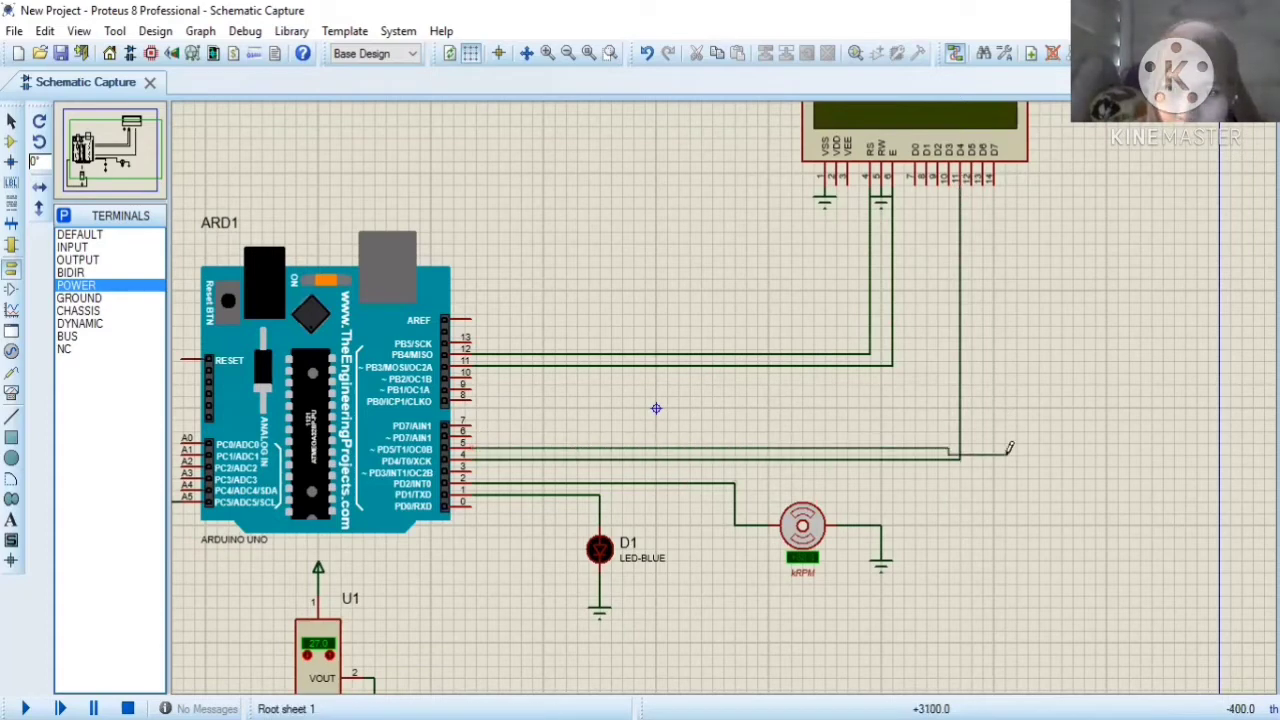
click(970, 183)
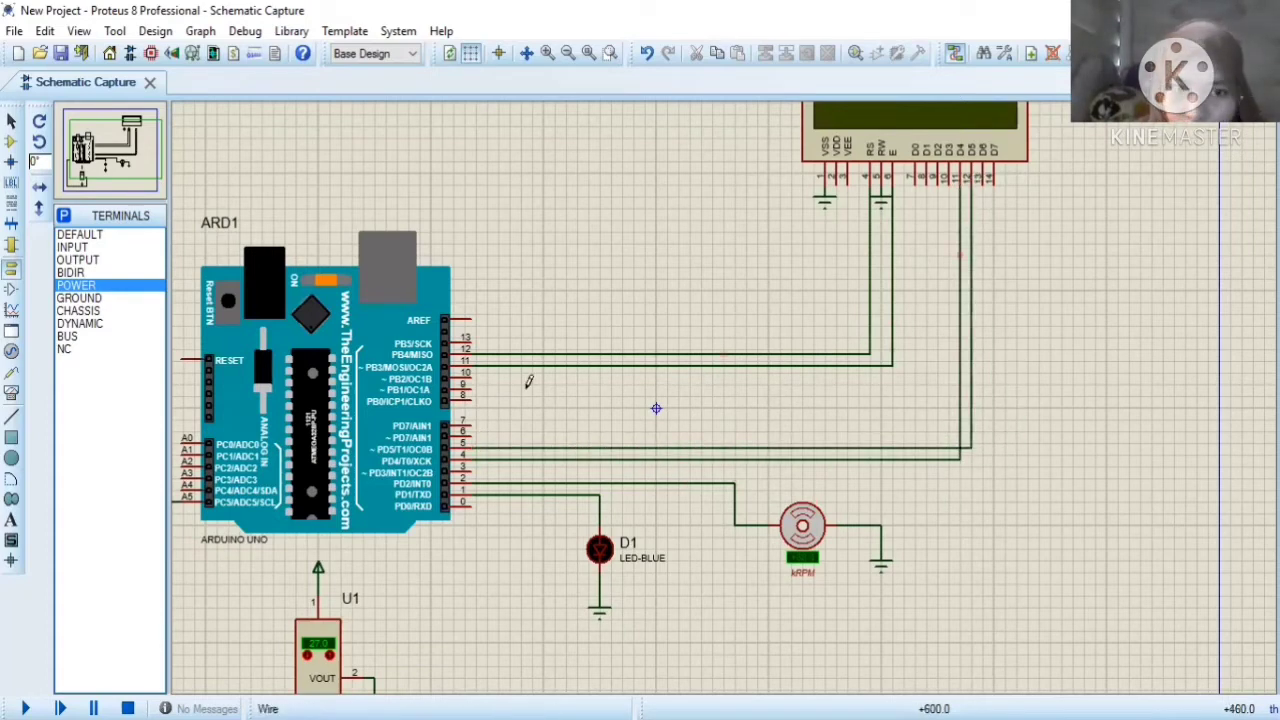
Wire Arduino pins 6 and 7 to the LCD's D6 and D7 pins, and show the whole sheet.
click(477, 430)
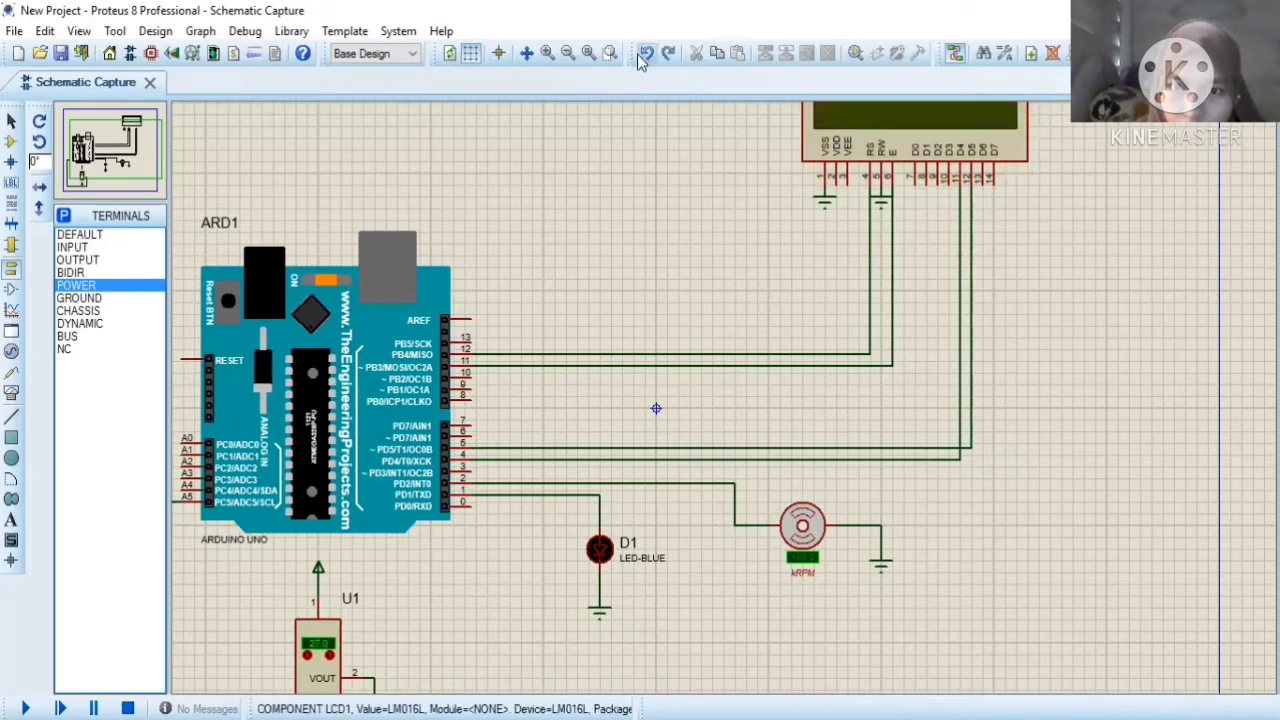
click(473, 435)
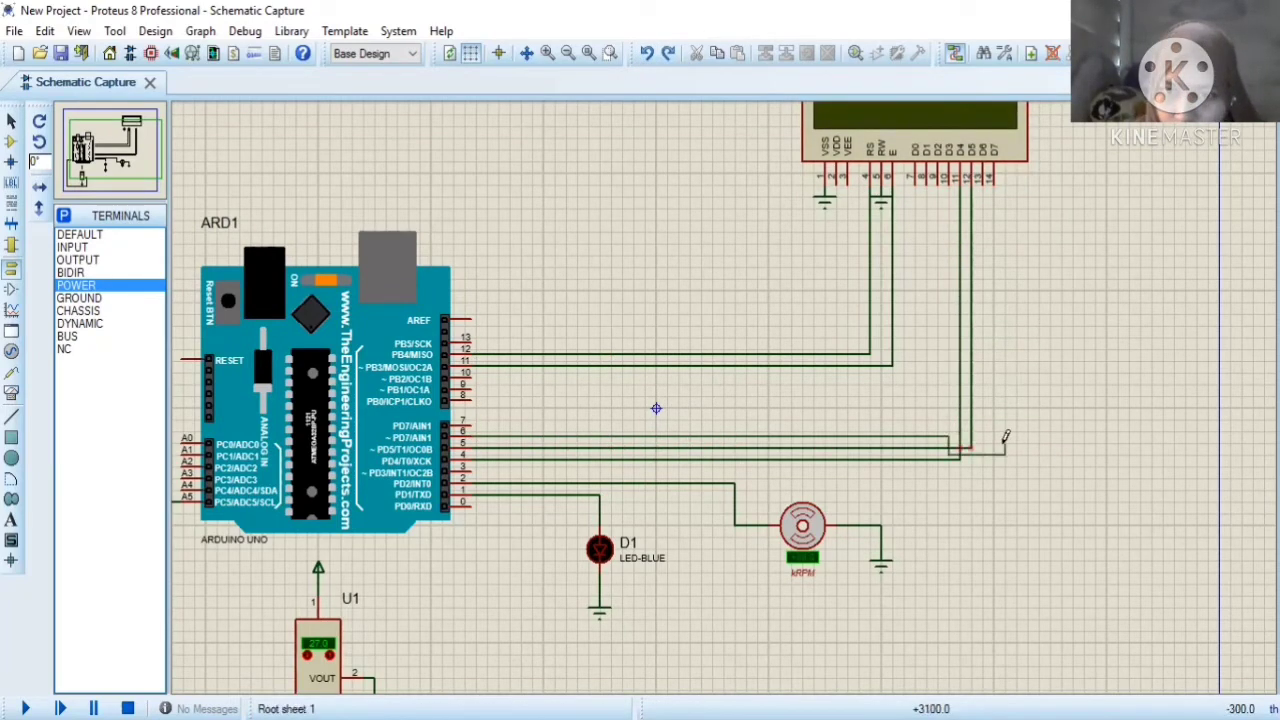
click(982, 180)
click(474, 424)
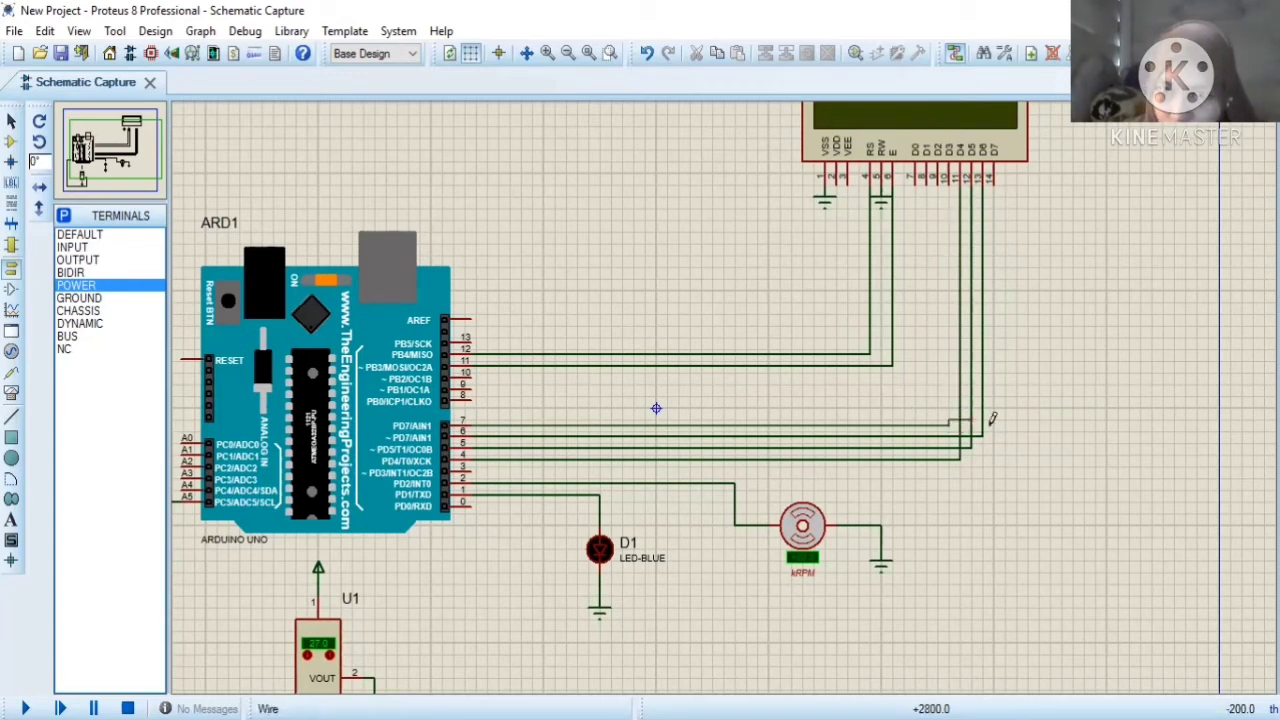
click(970, 215)
key(F8)
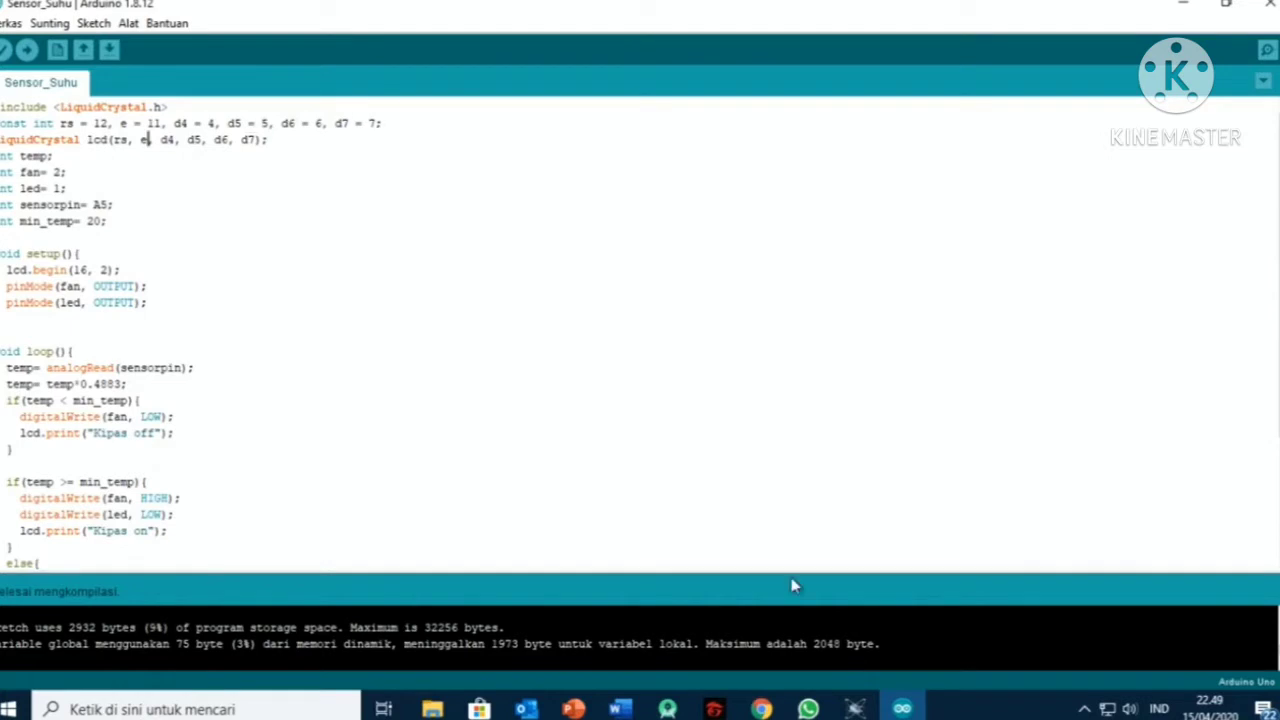
Switch from the Arduino IDE to the finished Proteus schematic and examine the LM35's connection to Arduino pin A5.
click(855, 709)
click(855, 709)
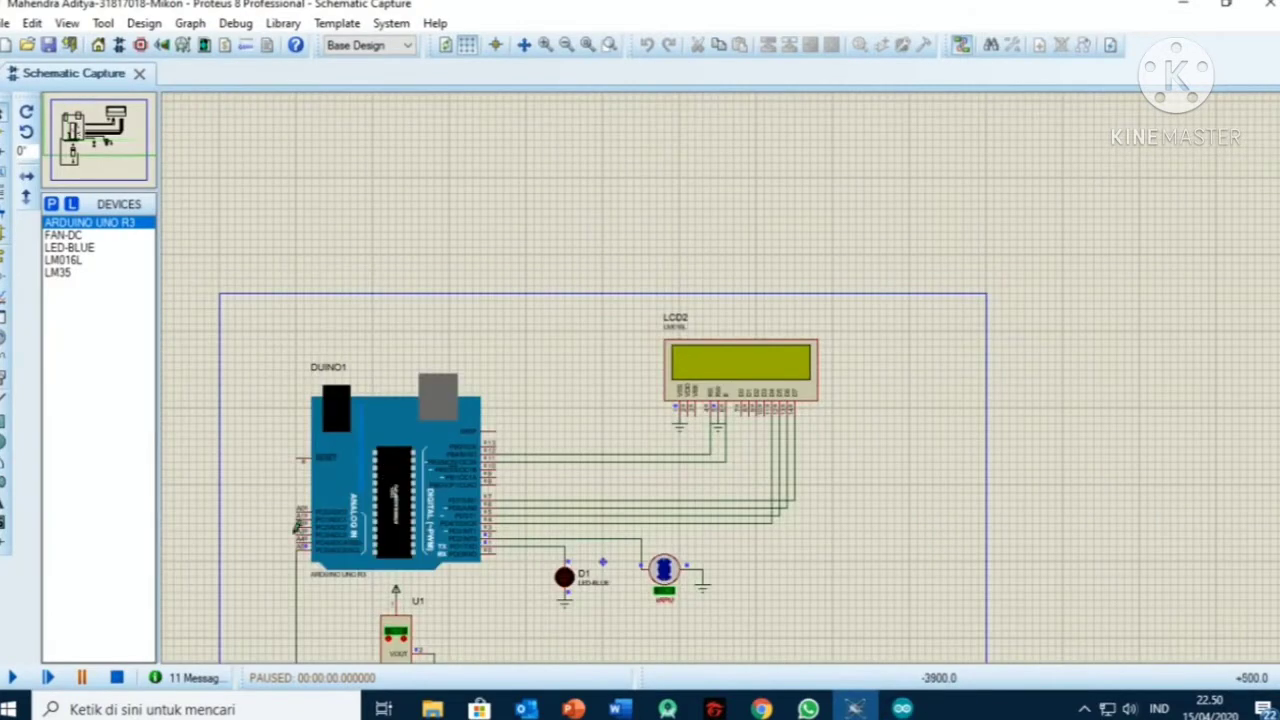
scroll(385, 475, up, 1)
scroll(789, 390, up, 1)
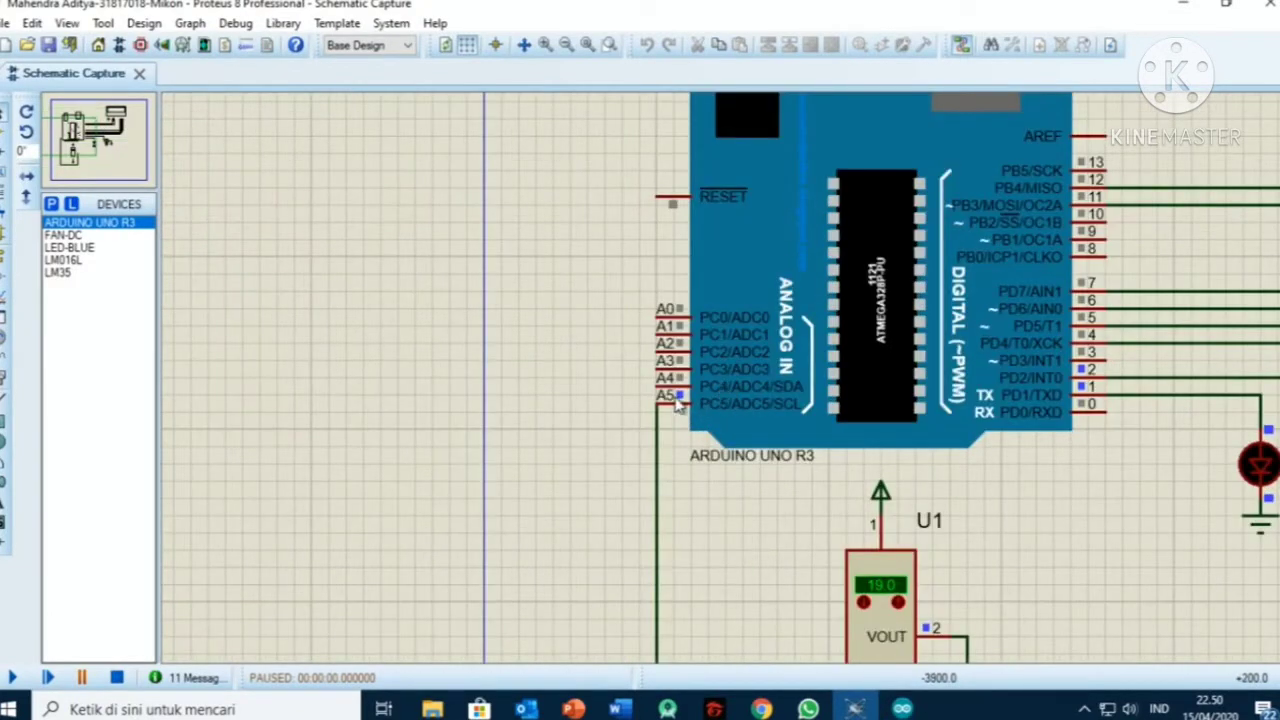
scroll(727, 393, down, 2)
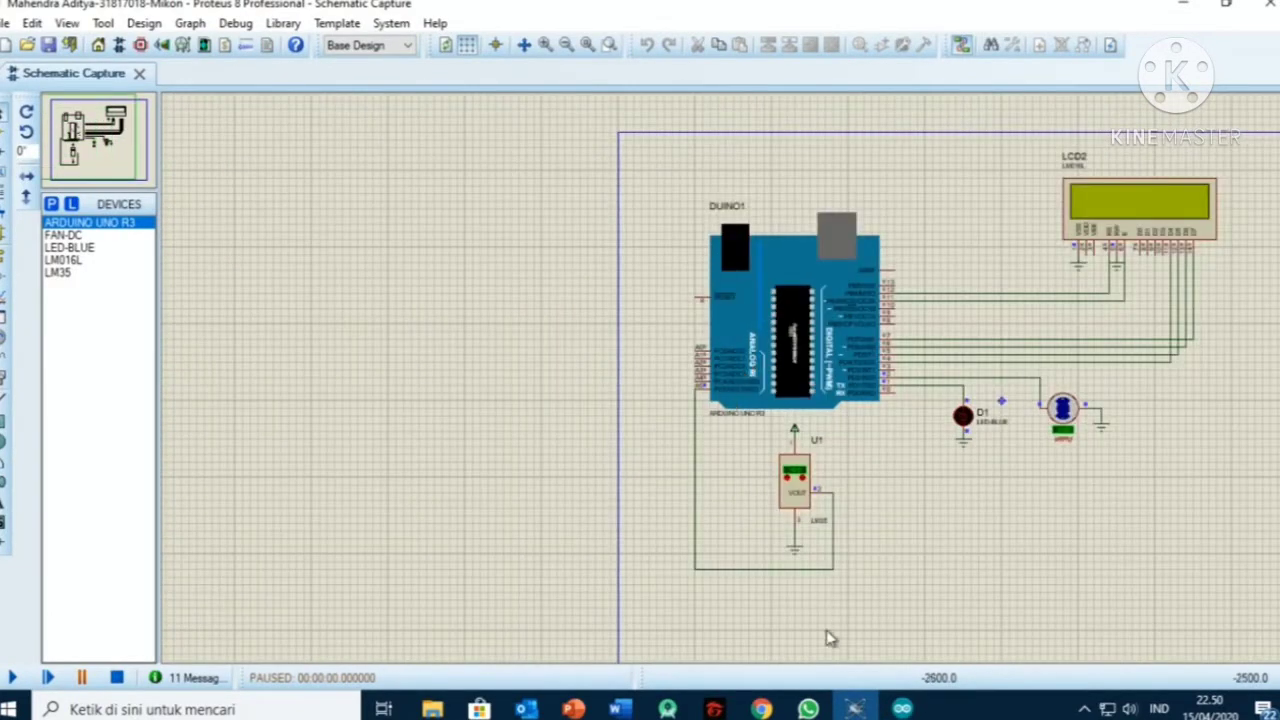
Switch to the Arduino IDE and read through the Sensor_Suhu sketch, from the pin definitions and setup to the loop's temperature conditions and LCD output.
click(902, 709)
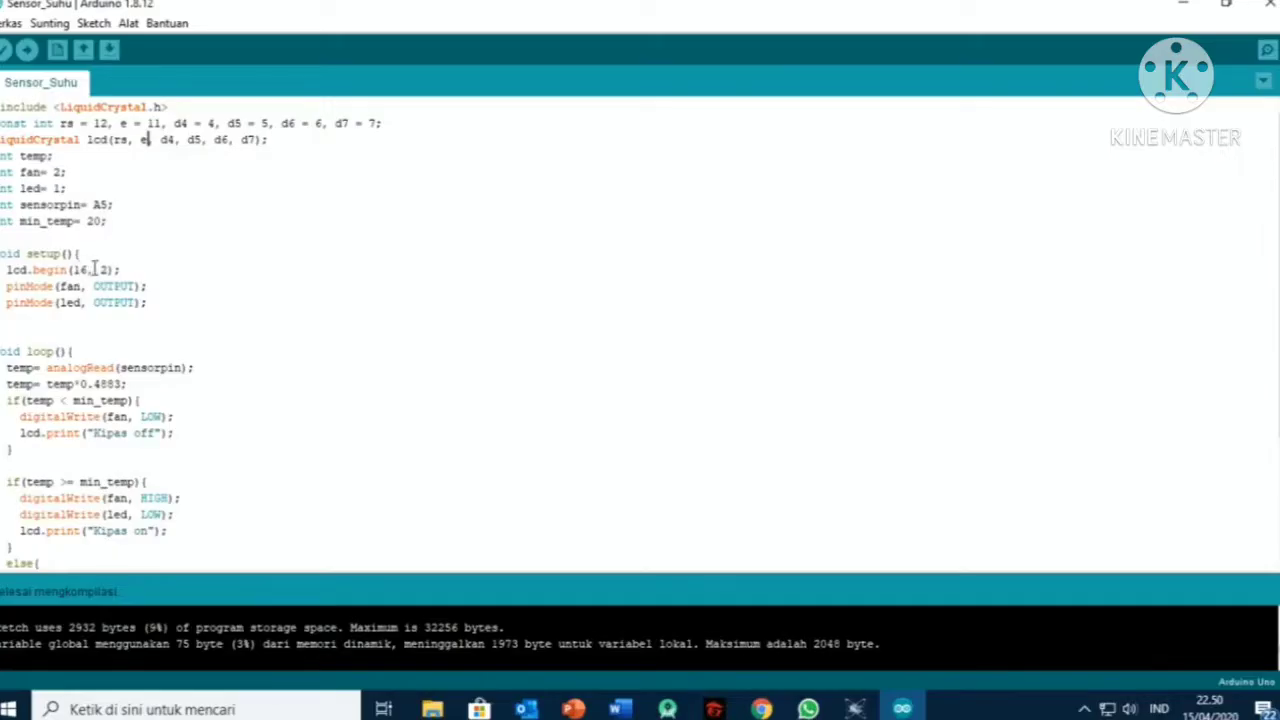
click(104, 266)
scroll(36, 384, down, 1)
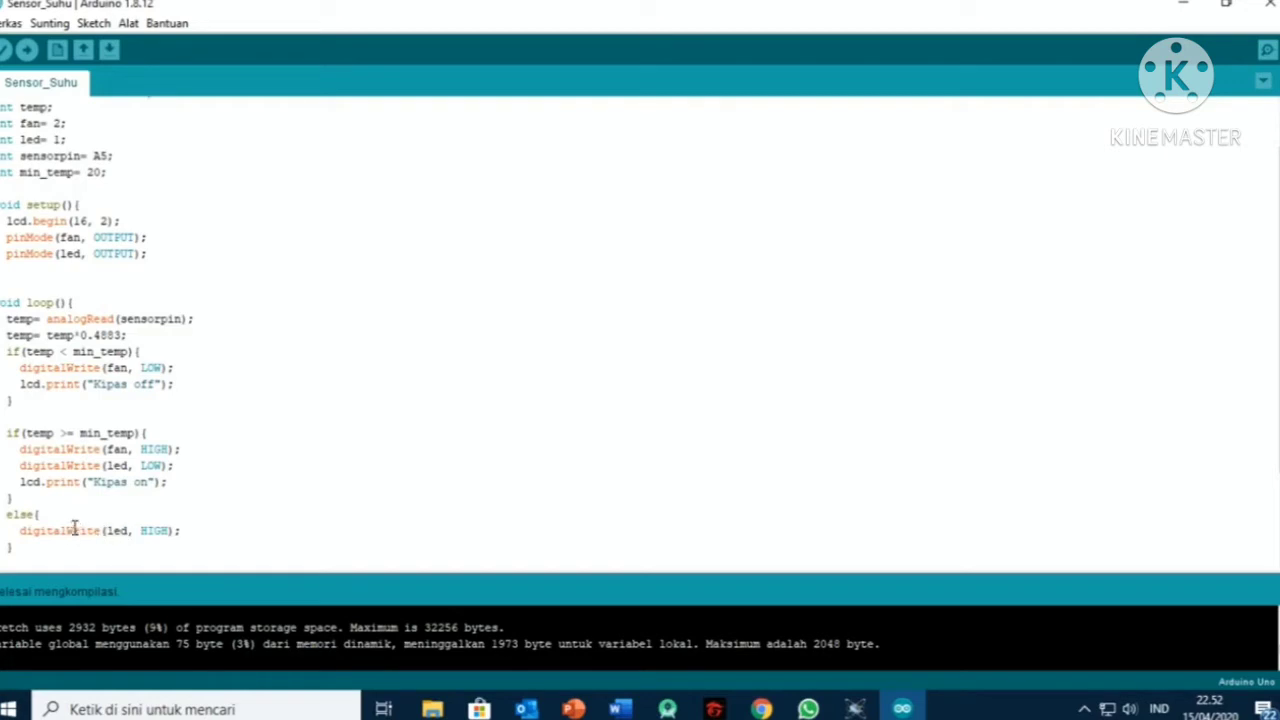
scroll(640, 330, down, 1)
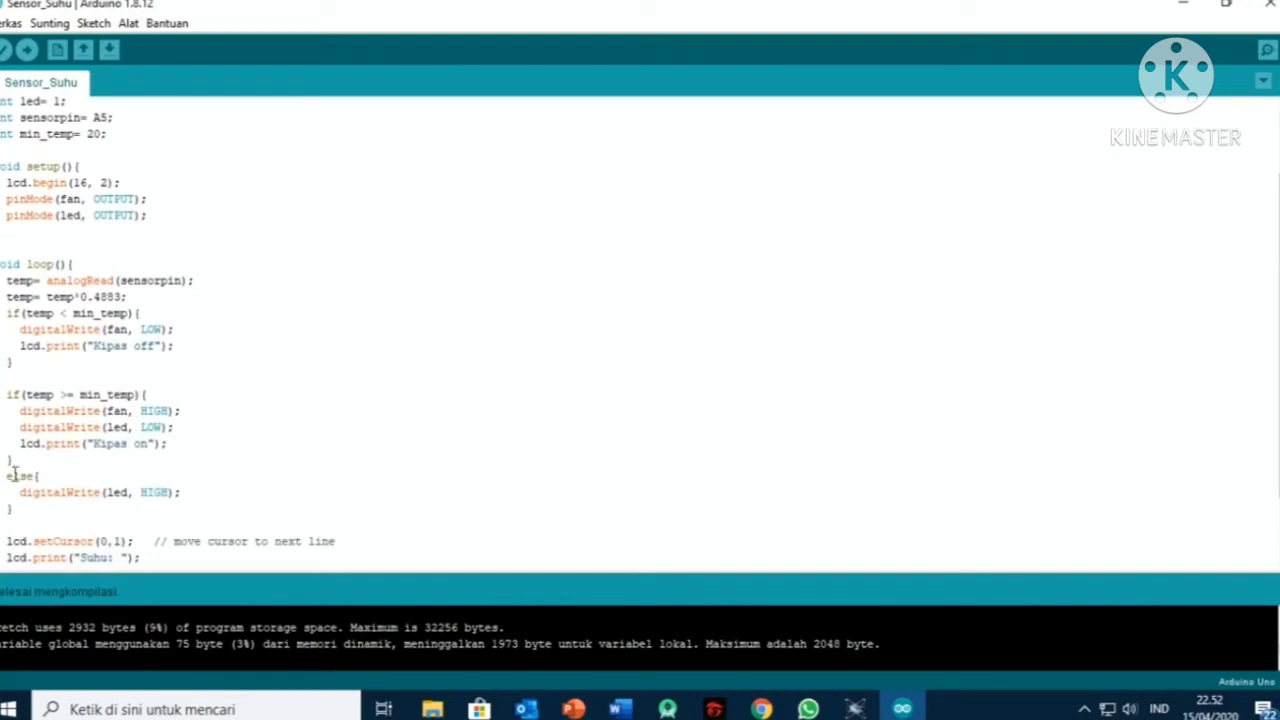
scroll(640, 330, down, 1)
scroll(640, 330, down, 1)
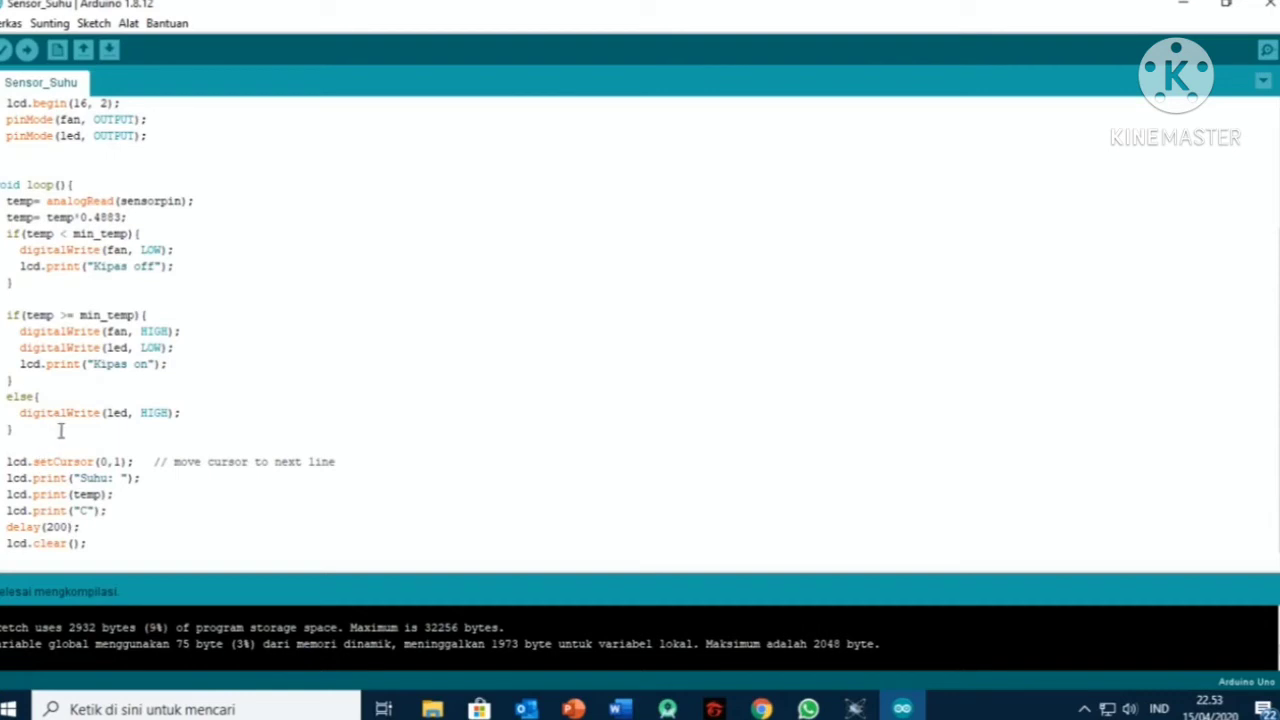
scroll(58, 420, up, 3)
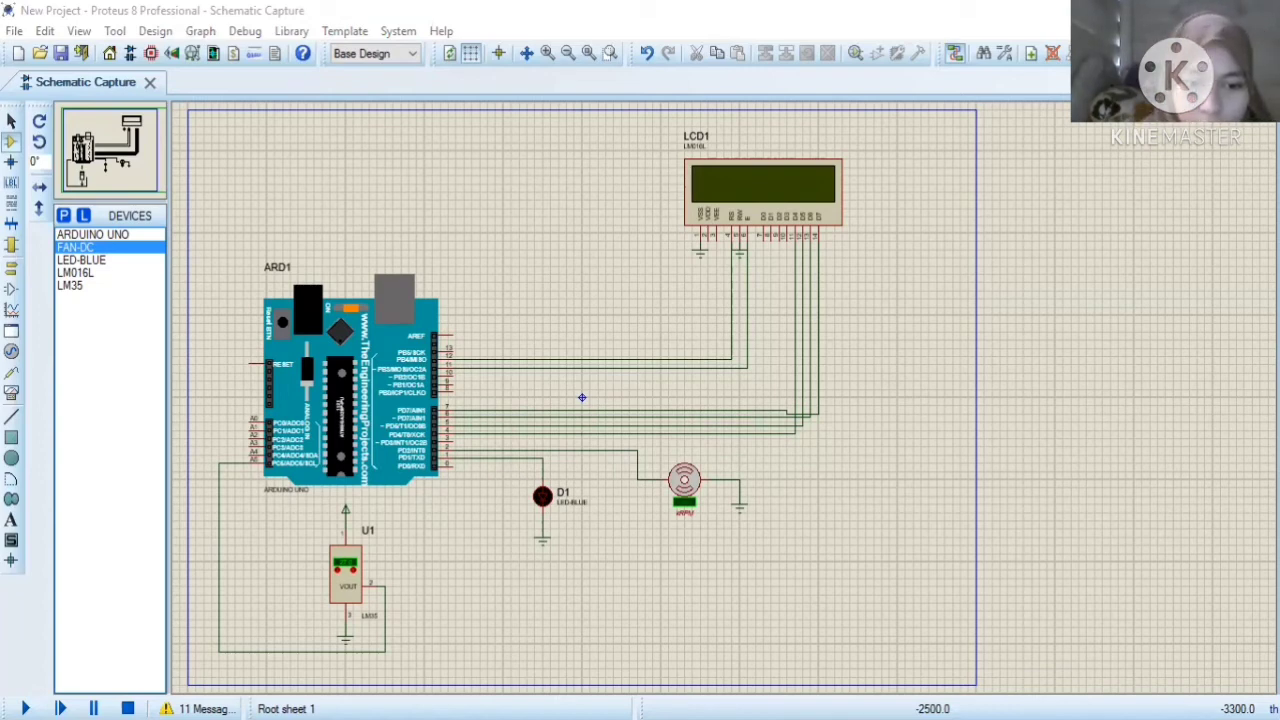
Replace the Arduino Uno's program file with the path to the compiled sensor_suhu.ino.elf and apply the component changes.
click(340, 408)
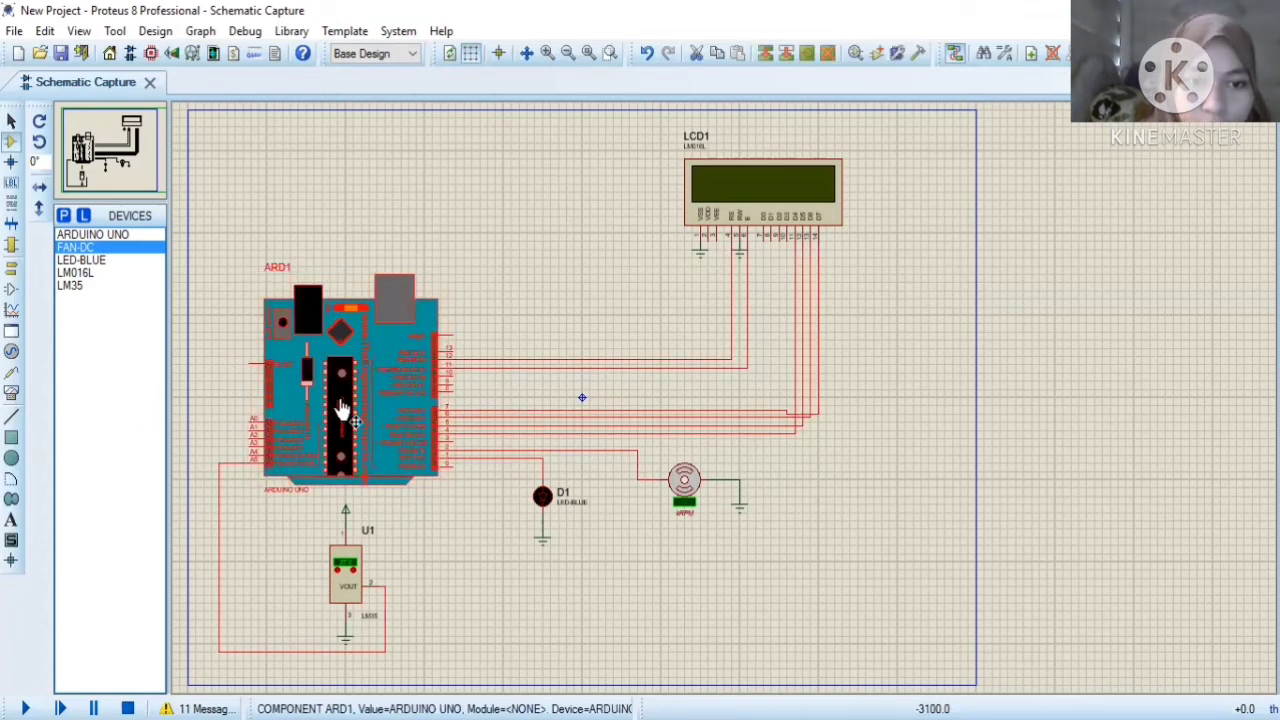
click(408, 371)
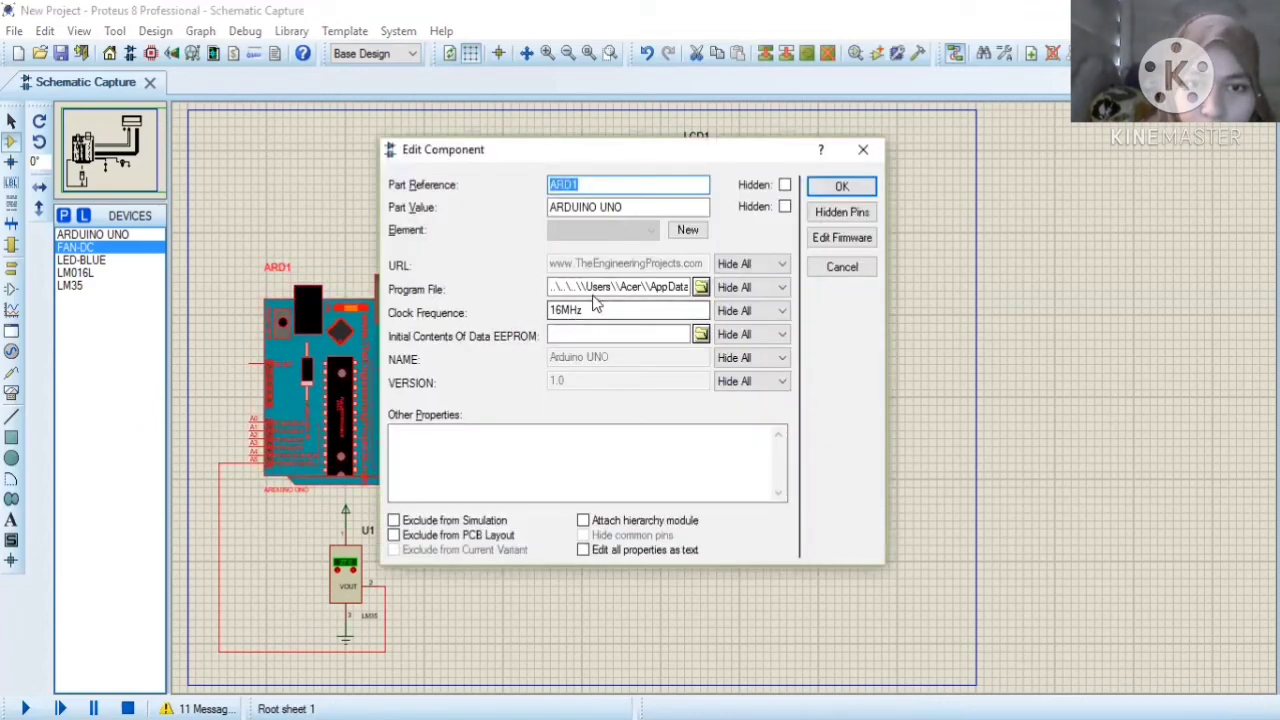
click(549, 287)
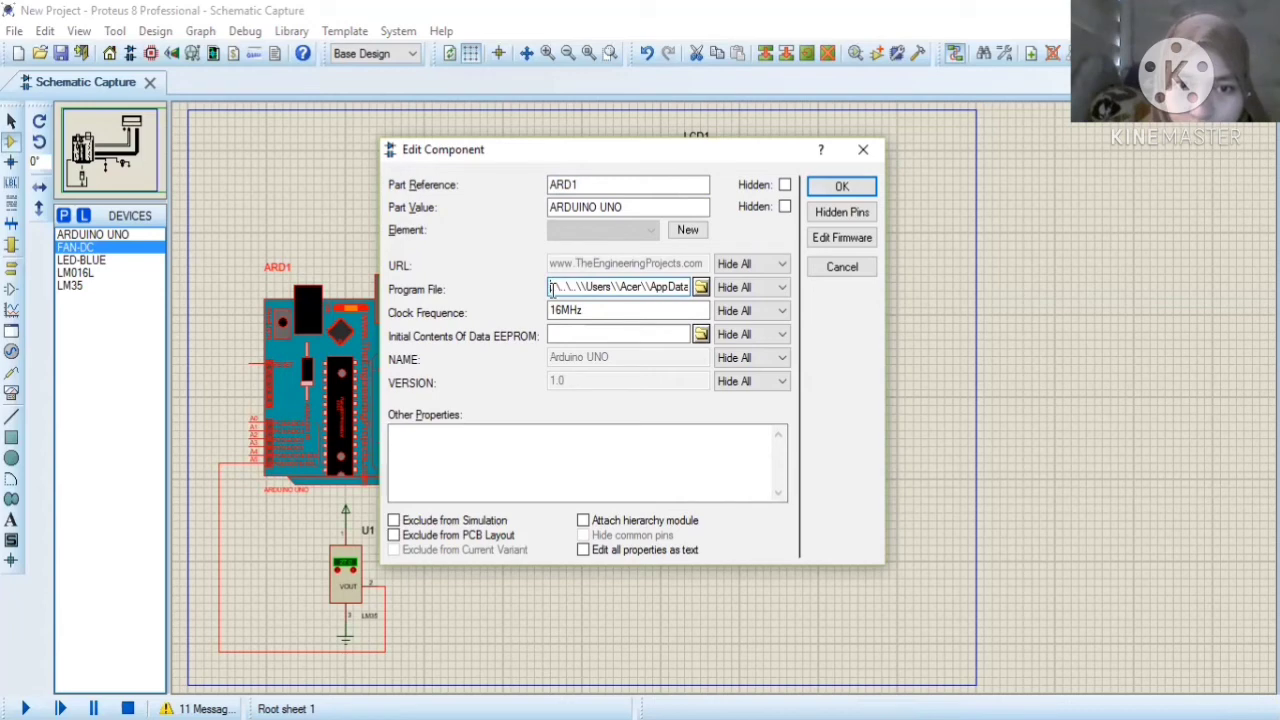
drag(549, 287, 720, 290)
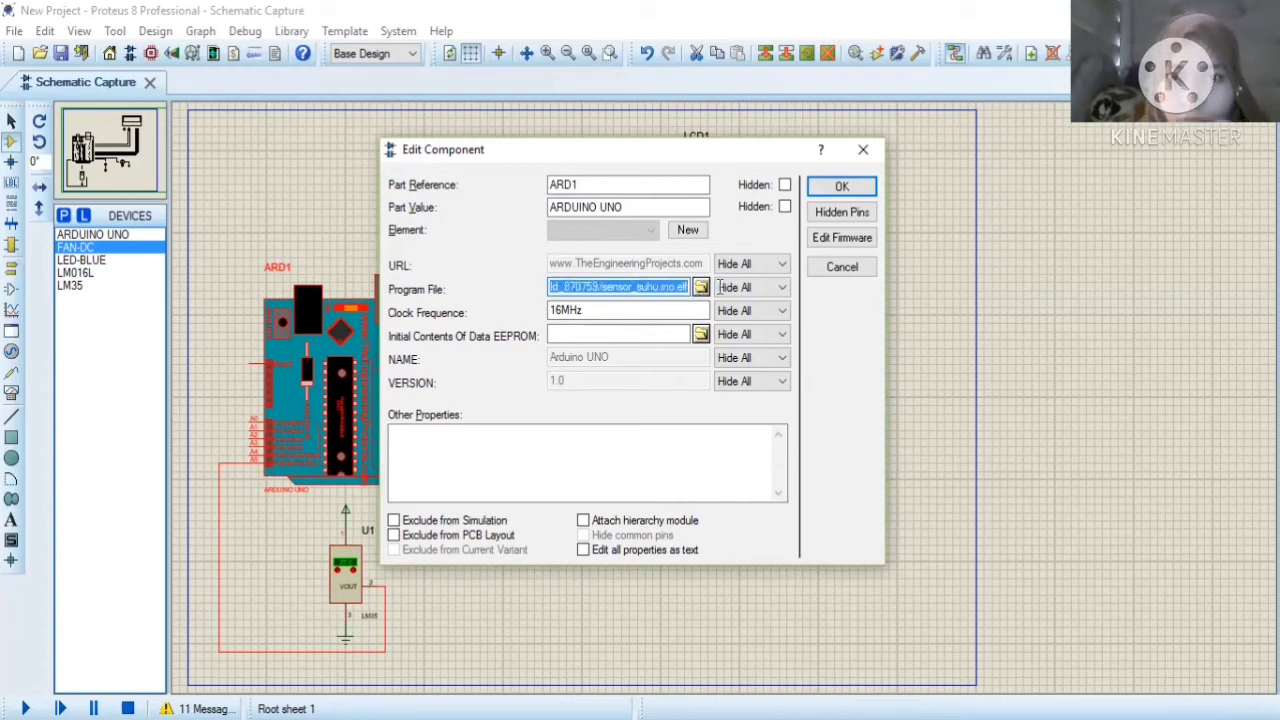
key(BackSpace)
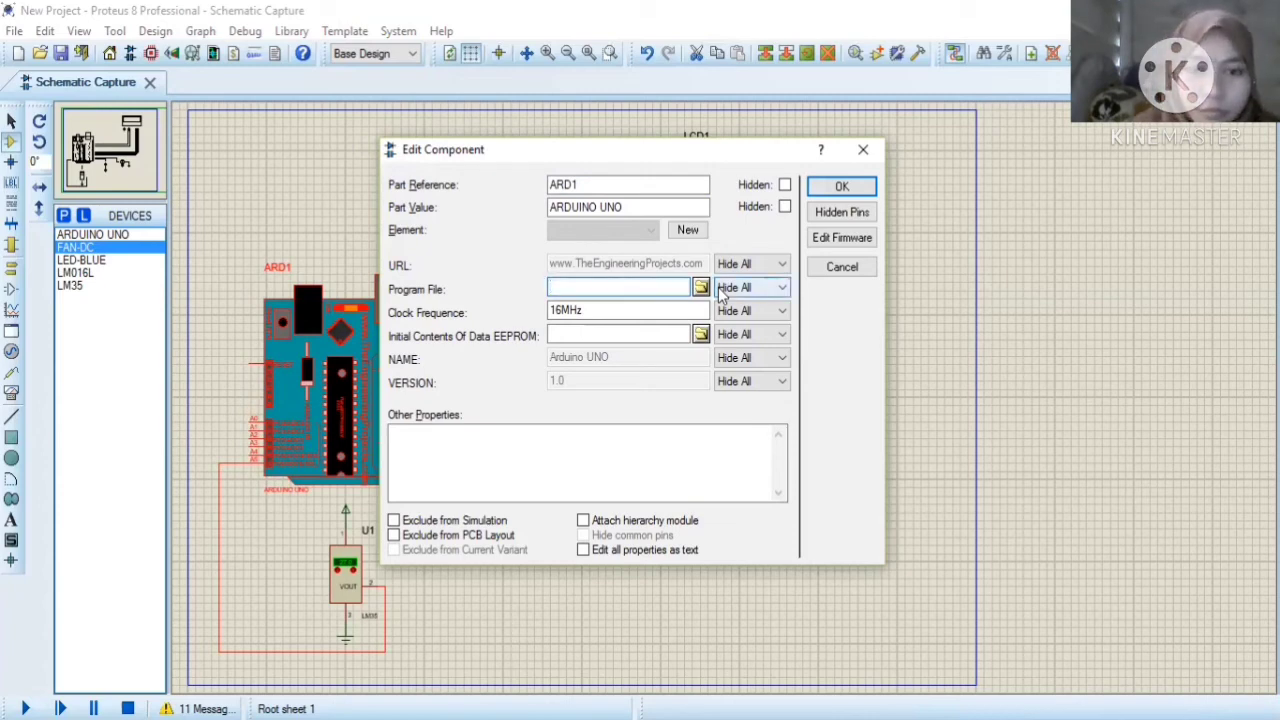
key(ctrl+v)
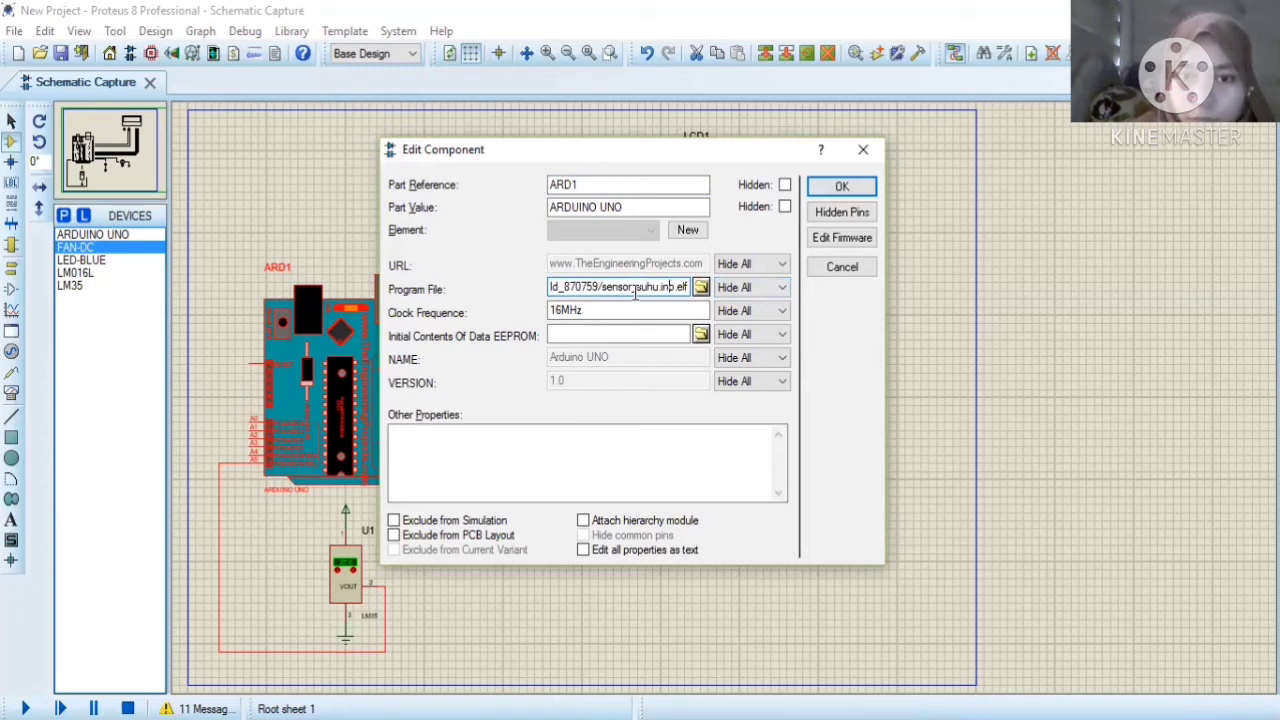
key(Left)
key(Left)
key(Left)
key(Left)
key(Left)
key(Left)
key(Left)
key(Left)
key(Left)
key(Left)
key(Left)
key(Left)
key(Left)
key(Left)
key(Left)
key(Left)
key(Left)
key(Left)
key(Left)
key(Left)
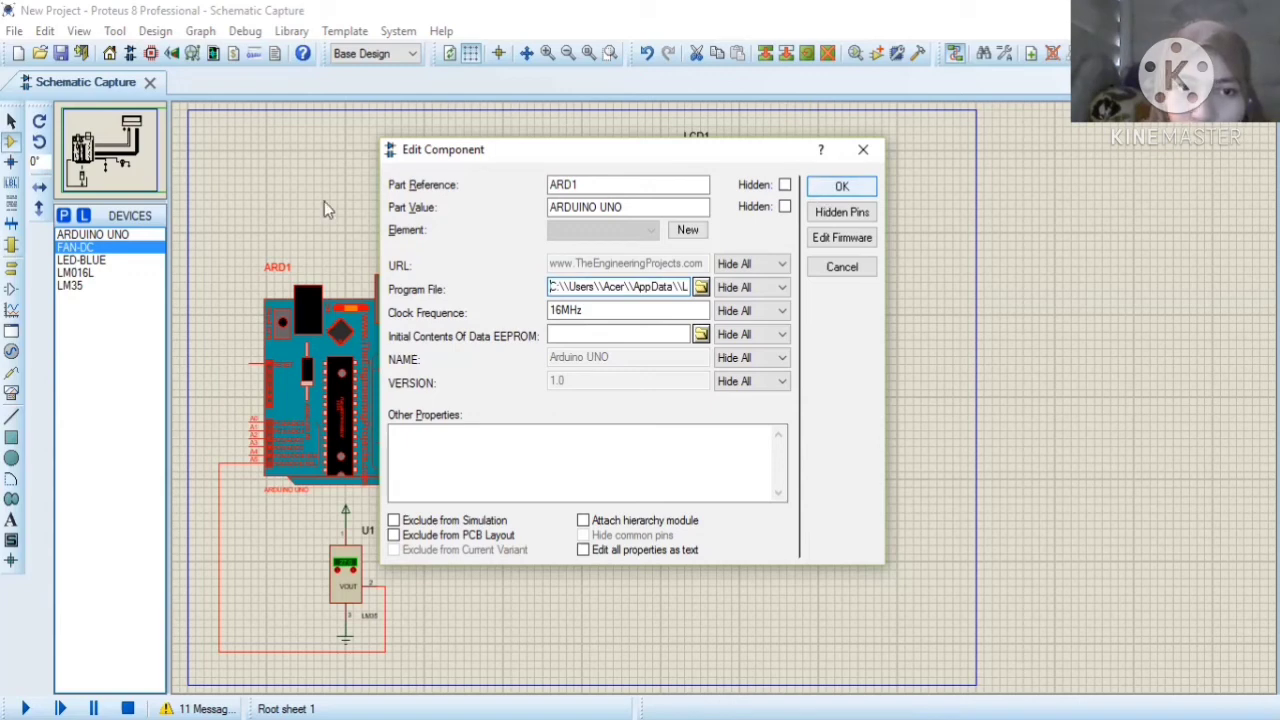
click(816, 190)
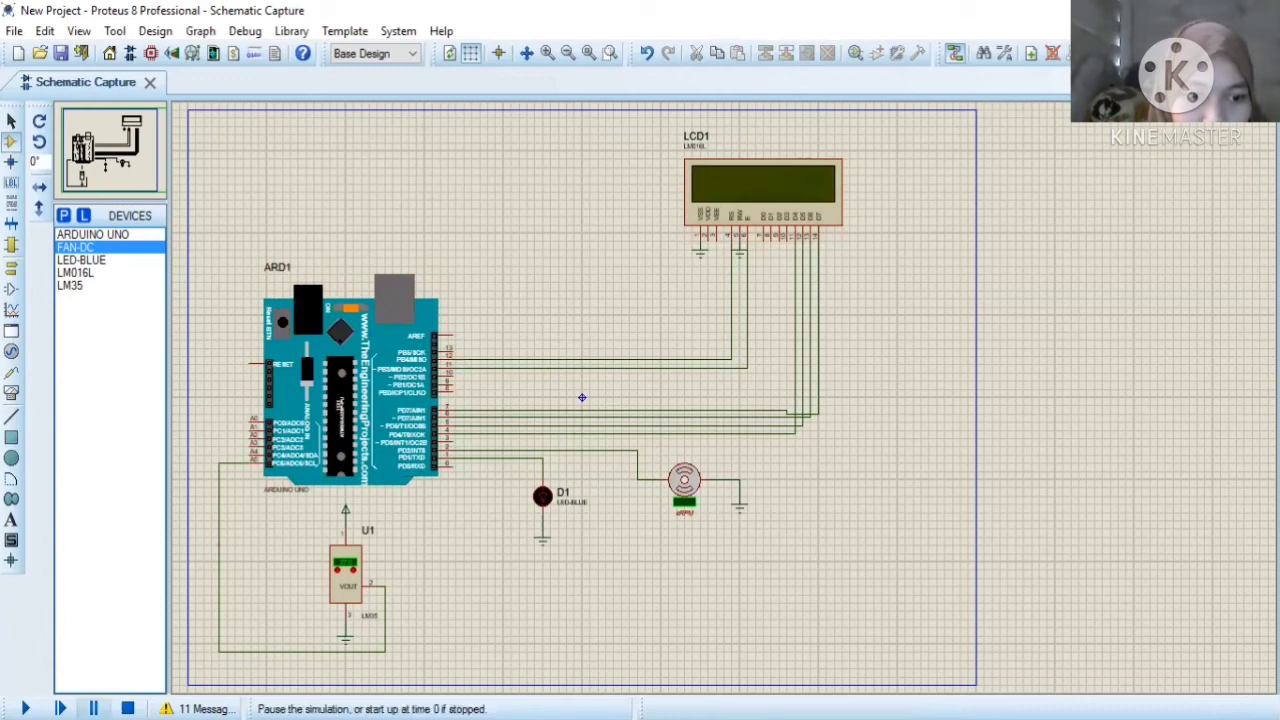
Run the circuit simulation and lower the LM35 sensor's temperature to 12 °C.
click(93, 708)
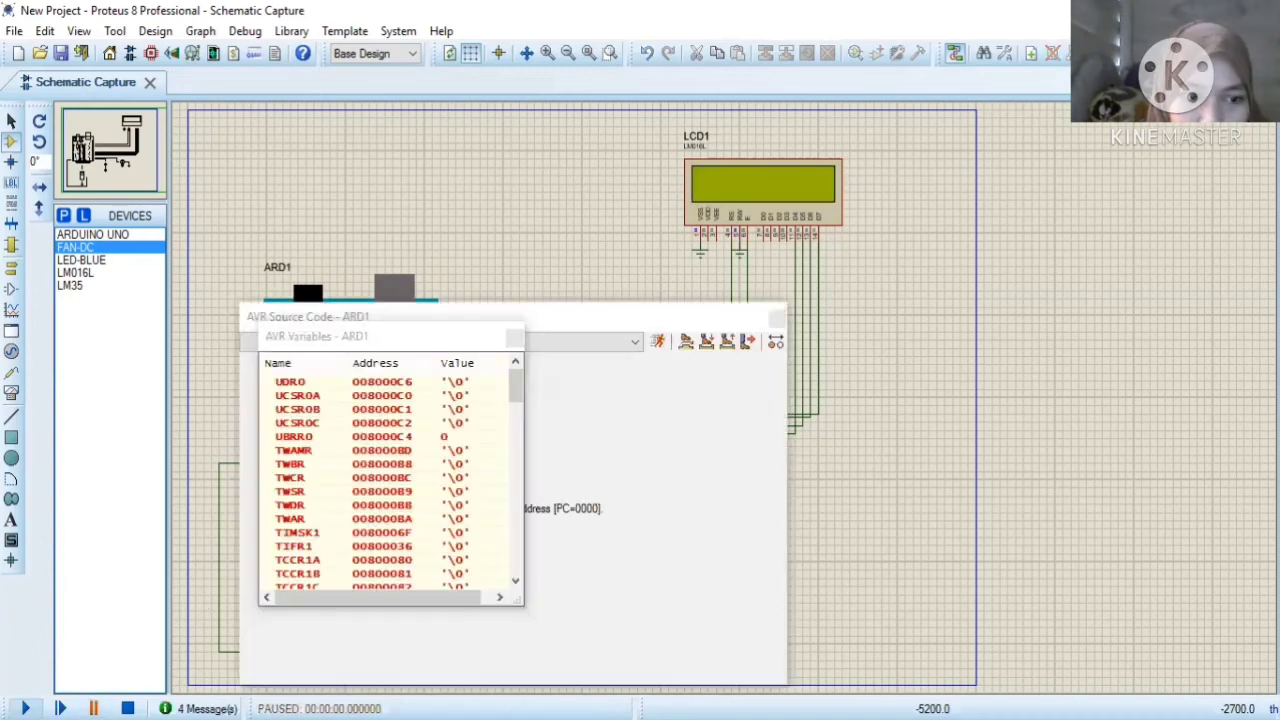
click(26, 708)
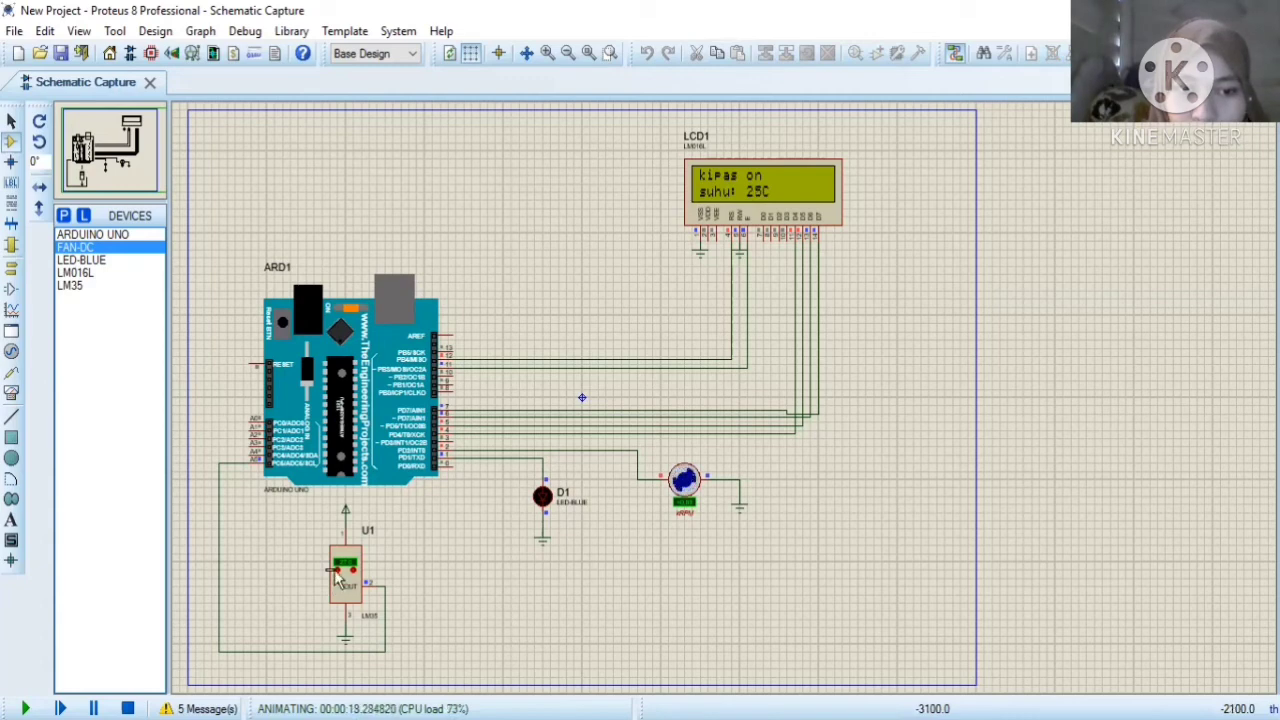
click(337, 572)
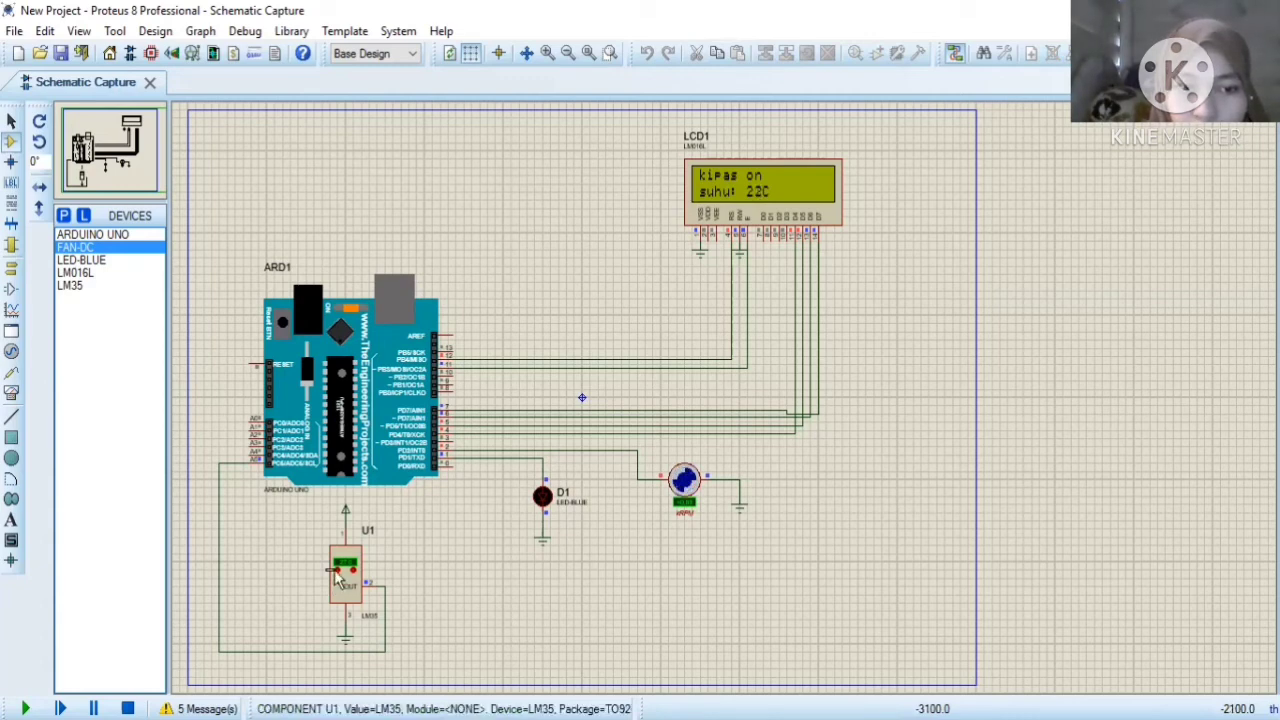
click(337, 572)
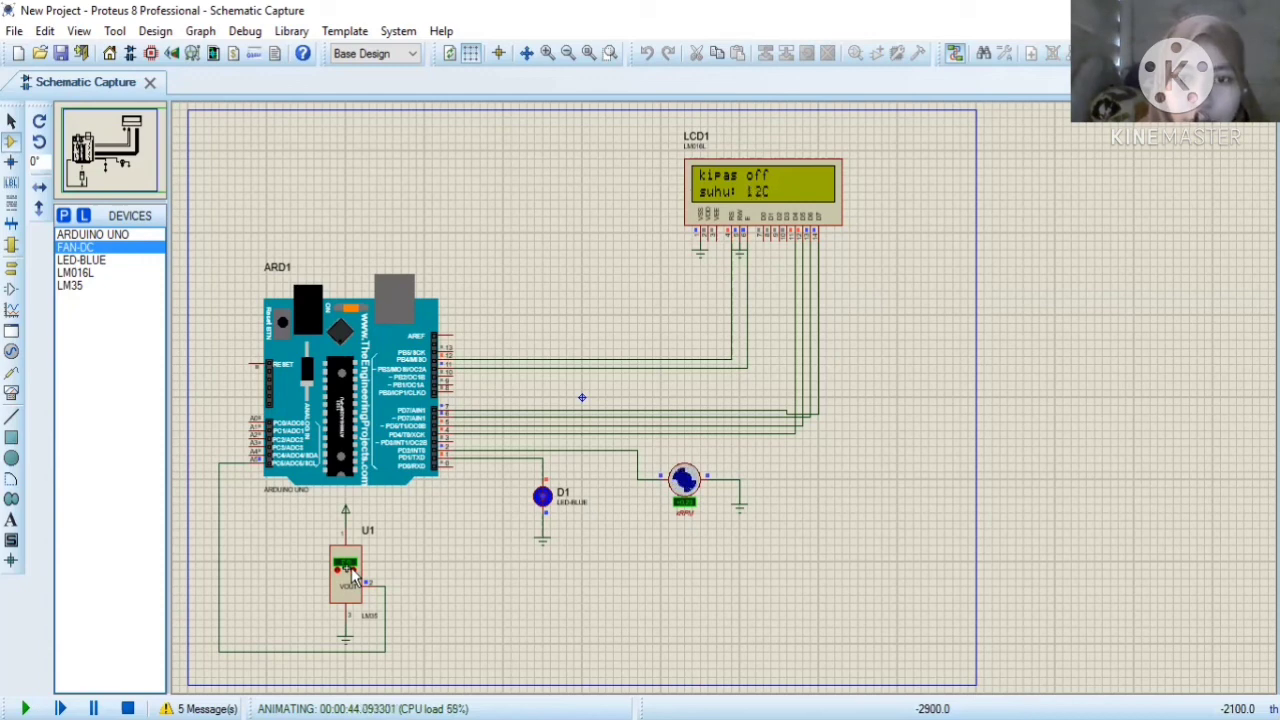
Raise the LM35 sensor's temperature gradually to 35 °C while the simulation runs.
click(351, 568)
click(351, 568)
click(351, 568)
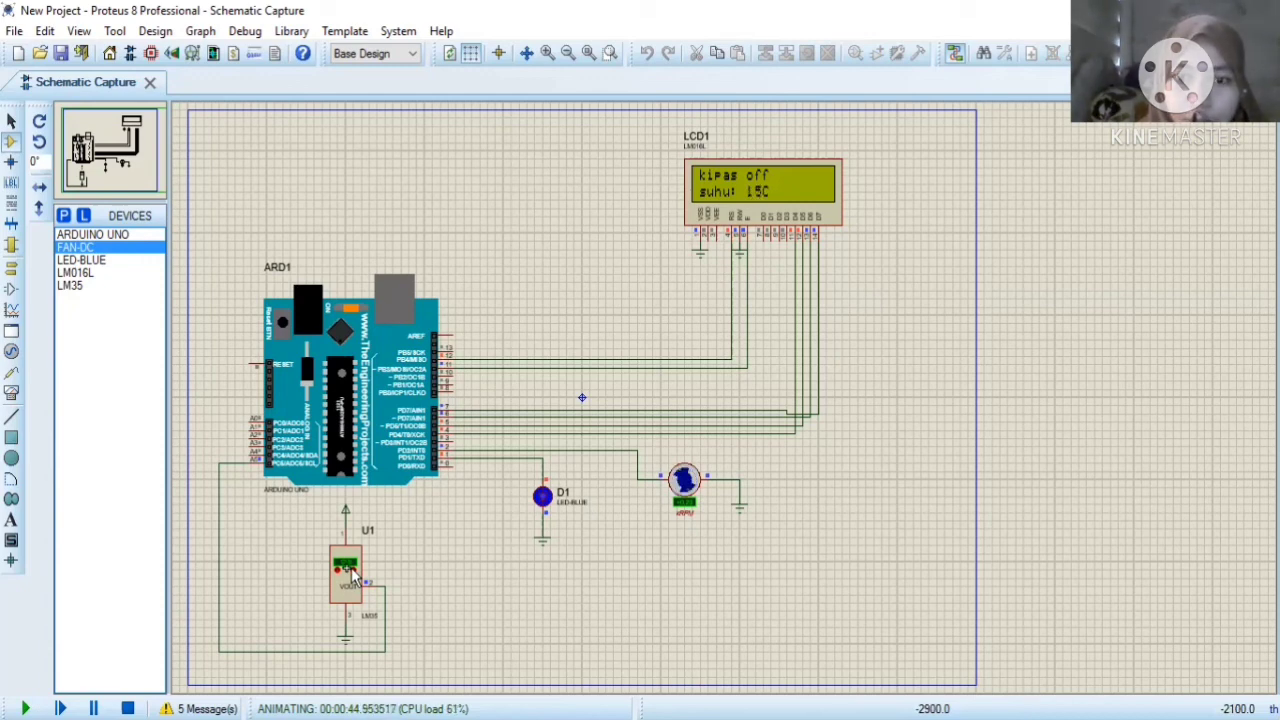
click(351, 568)
click(351, 568)
click(351, 568)
click(351, 568)
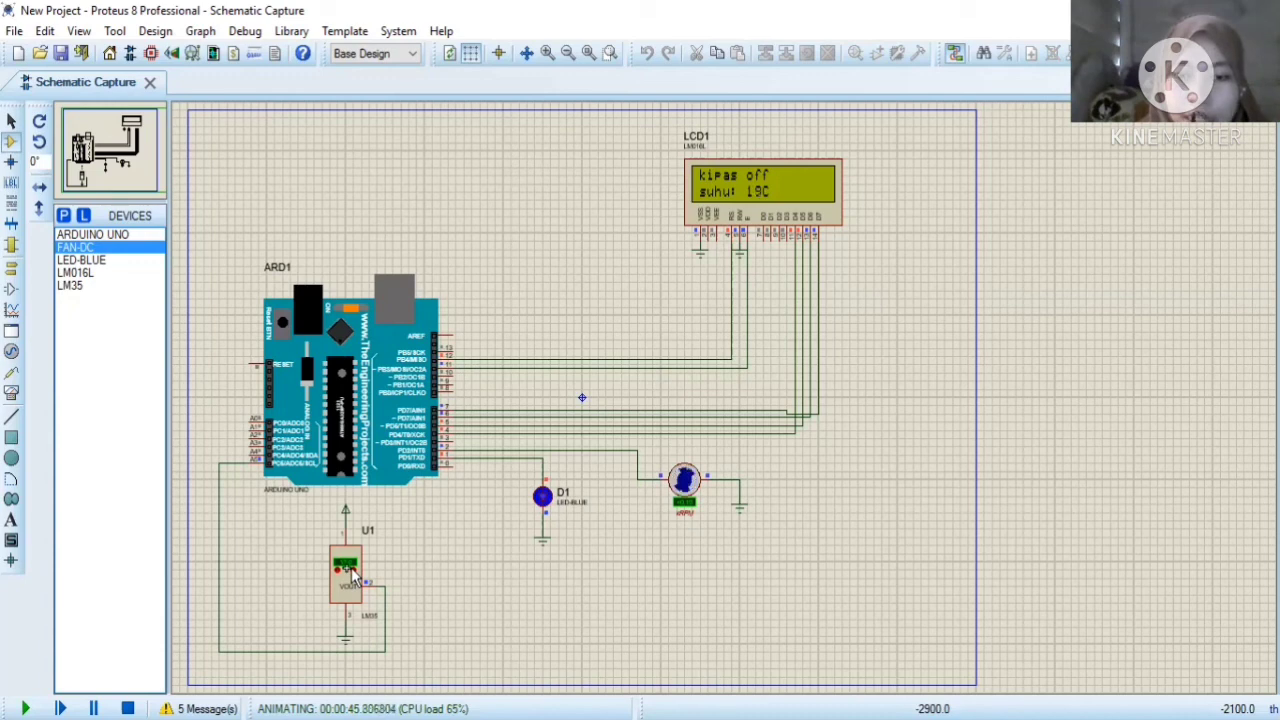
click(351, 568)
click(351, 568)
click(351, 568)
click(351, 568)
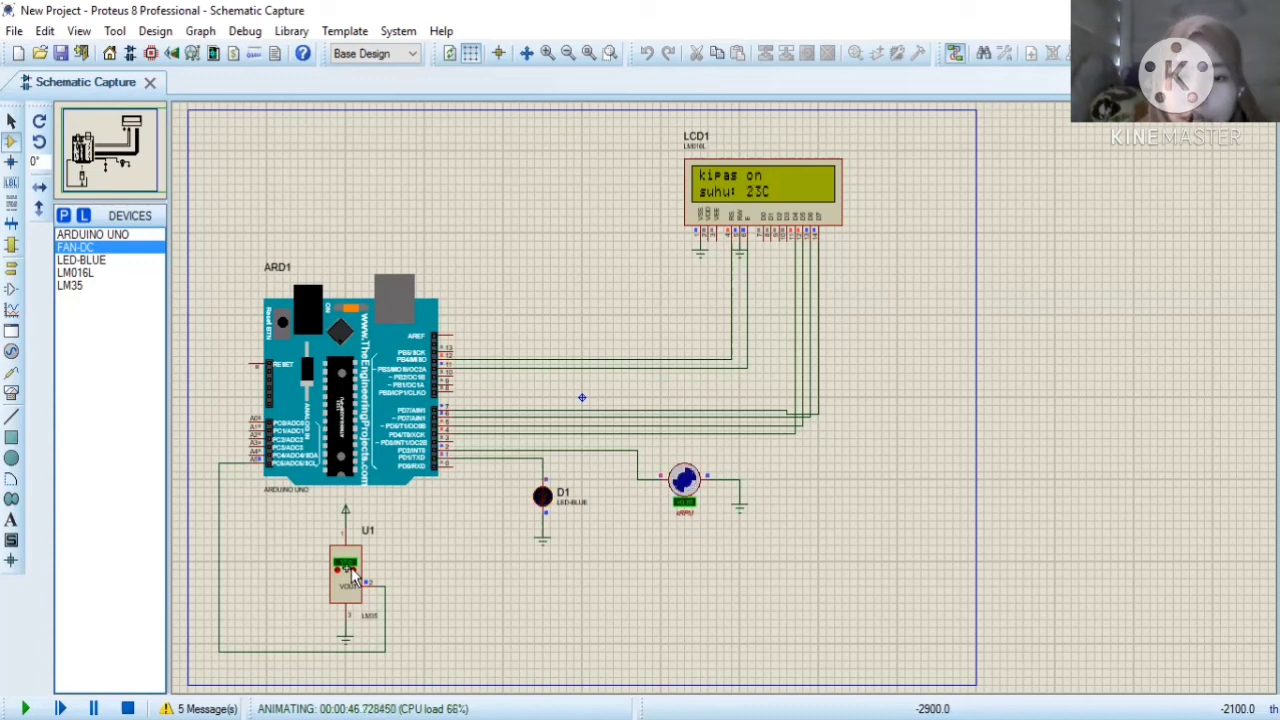
click(351, 567)
click(351, 567)
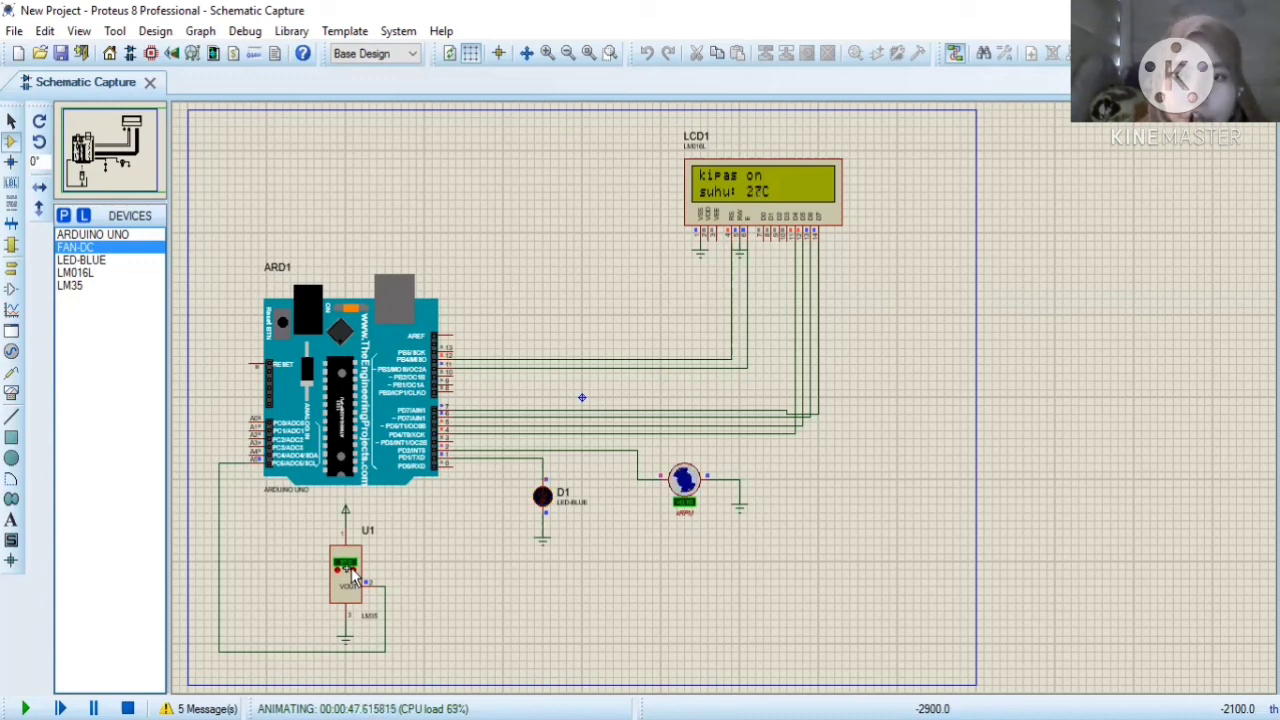
click(351, 567)
click(351, 567)
click(351, 567)
click(351, 567)
click(351, 567)
click(351, 567)
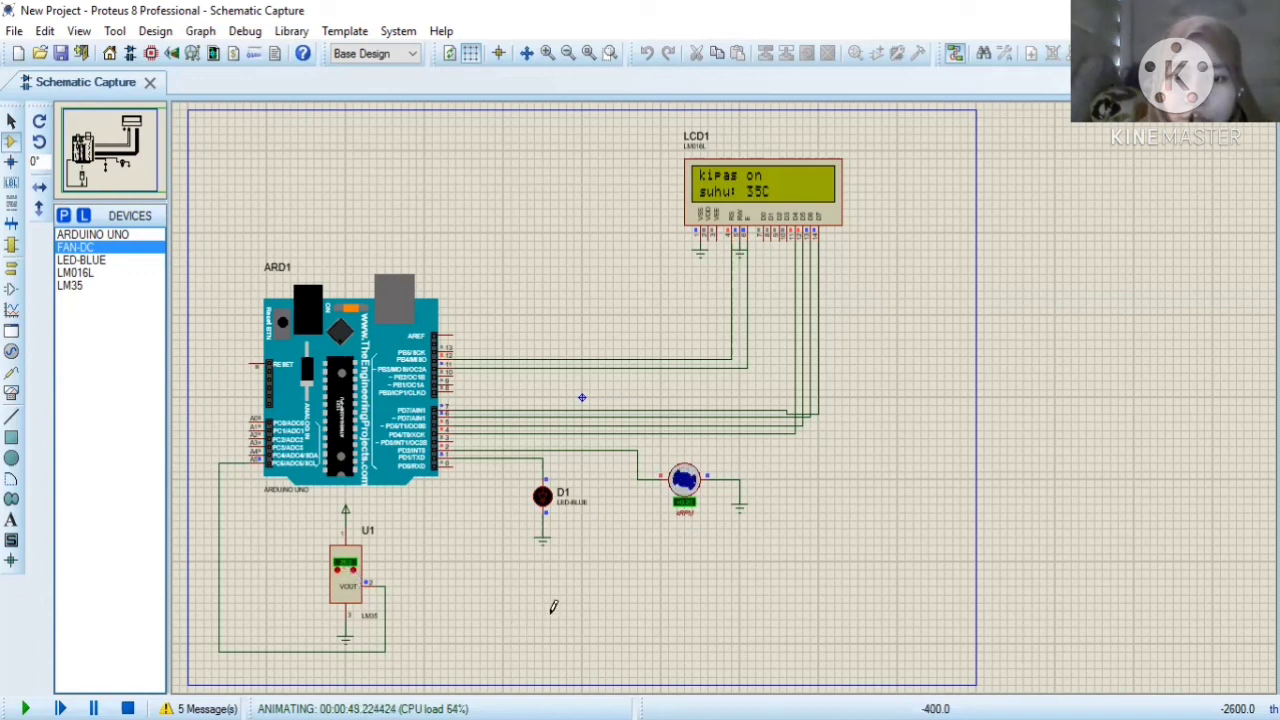